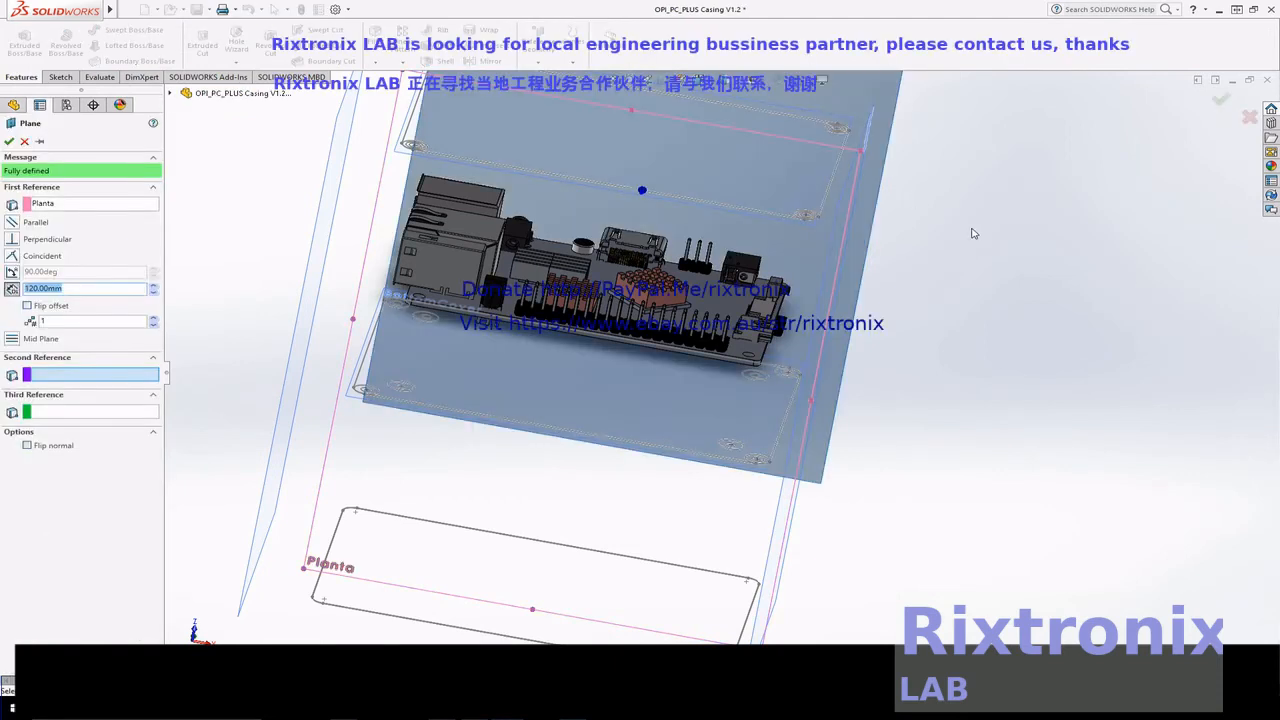
- Inspect the preview of the plane offset from Planta in a side view and at a tilted angle
scroll(974, 233, "up", 3)
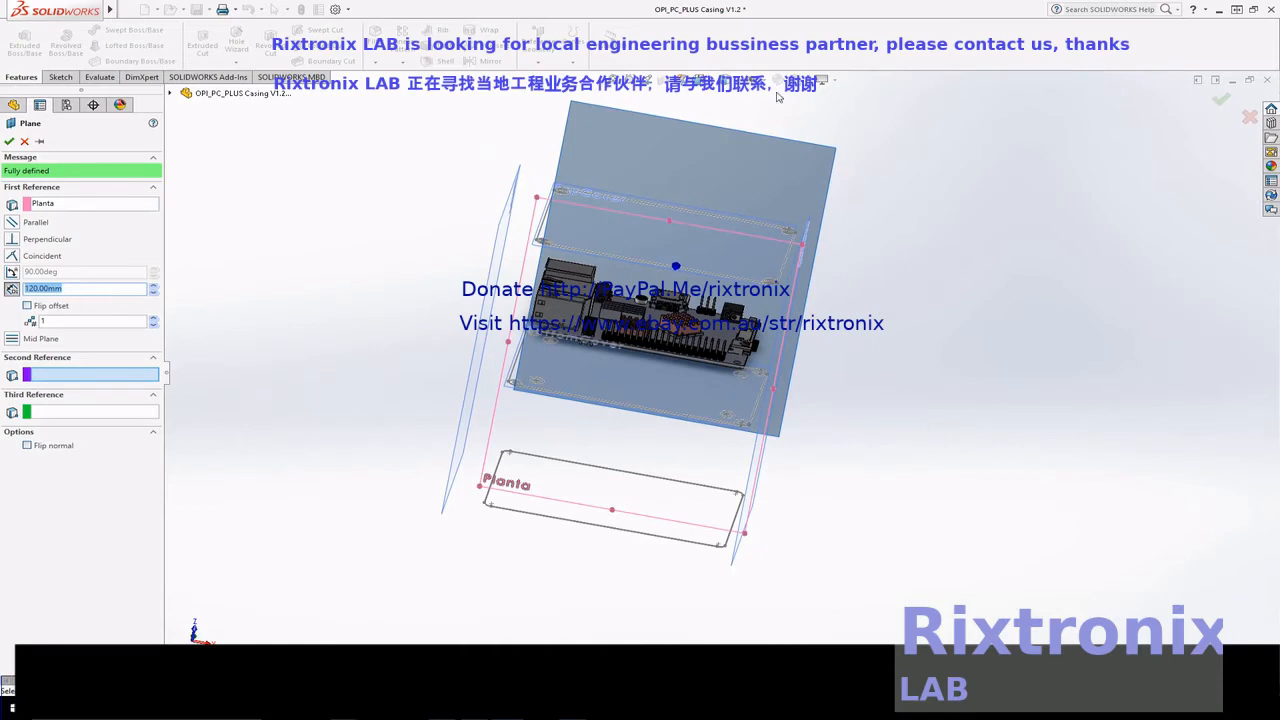
left_click(727, 80)
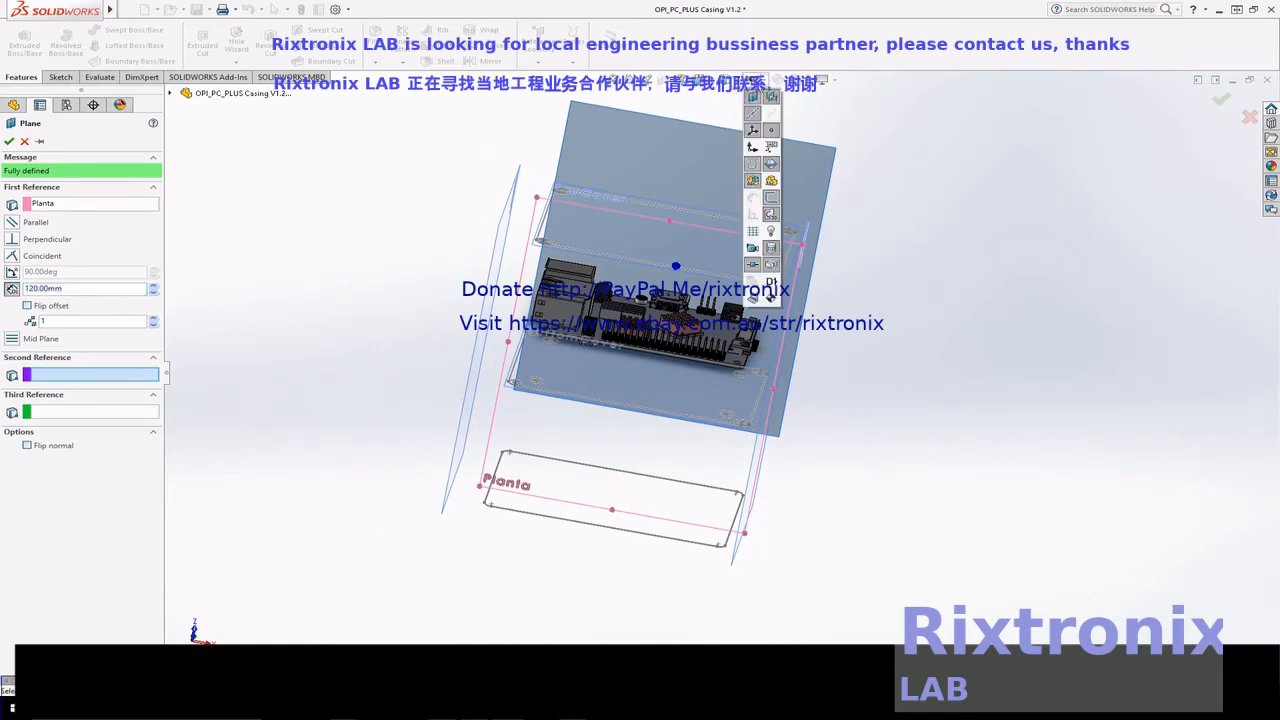
left_click(700, 80)
scroll(895, 378, "up", 2)
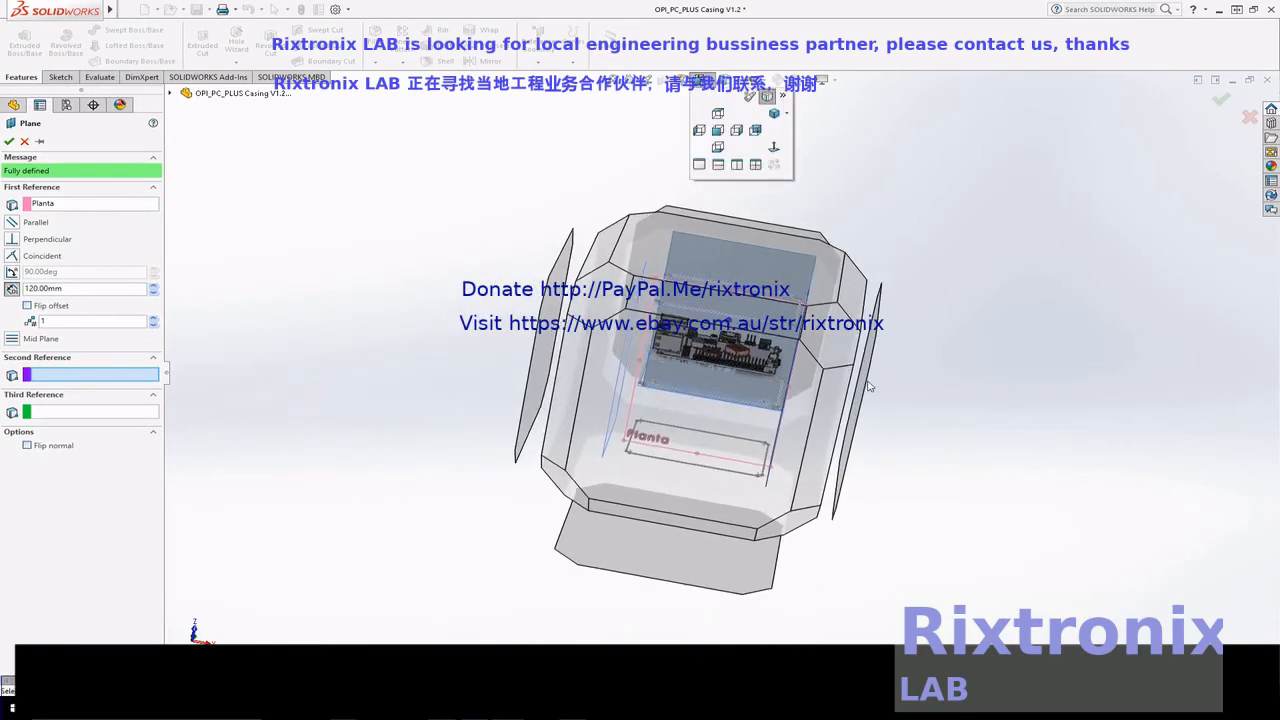
mouse_move(866, 384)
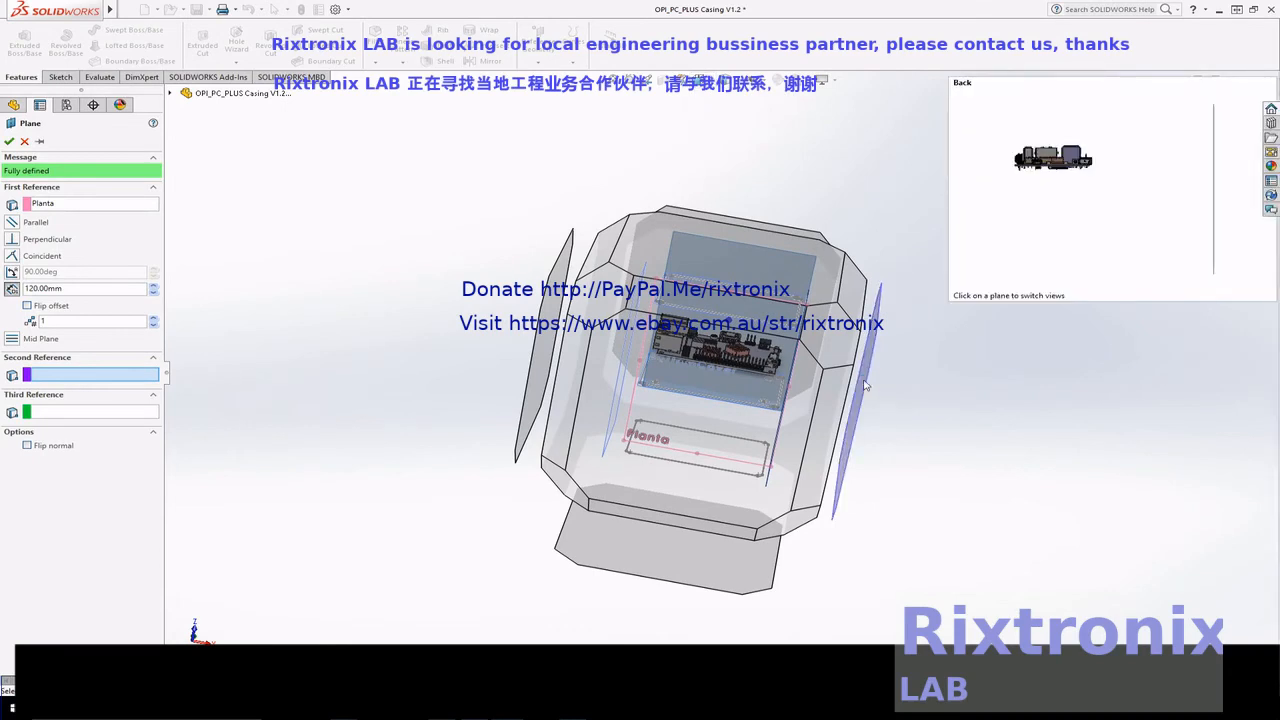
left_click(866, 384)
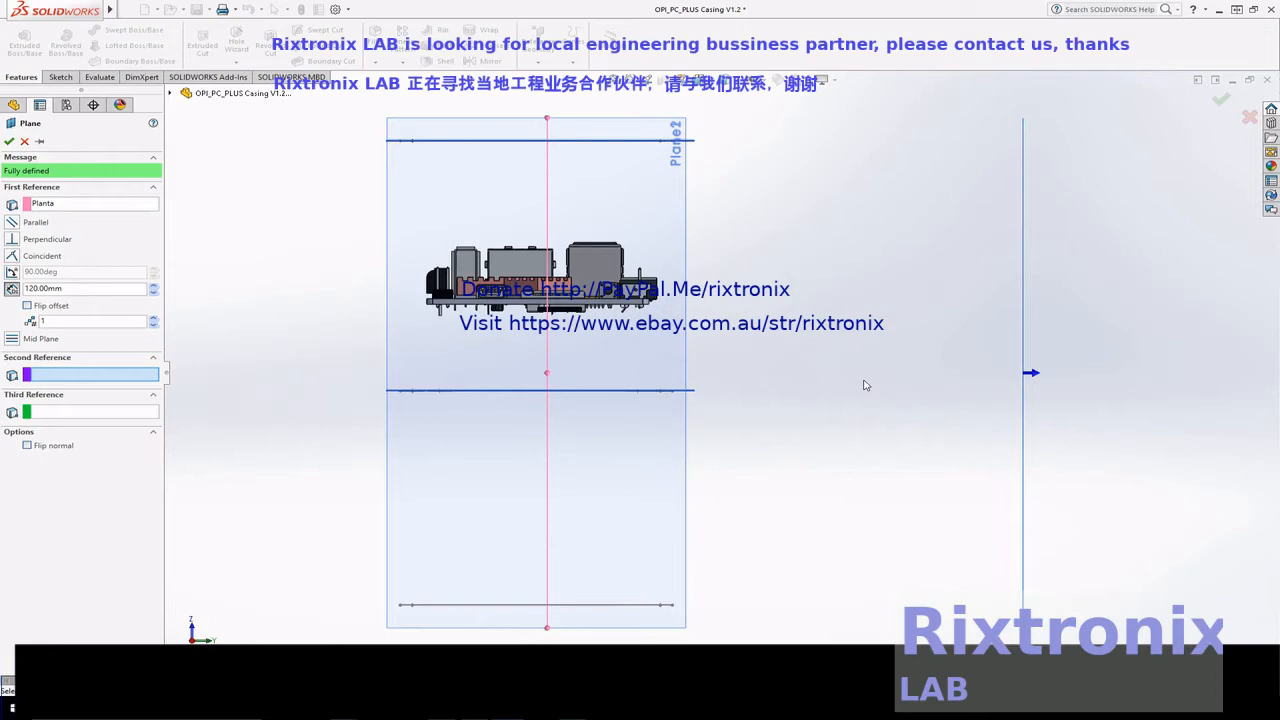
right_click(1087, 299)
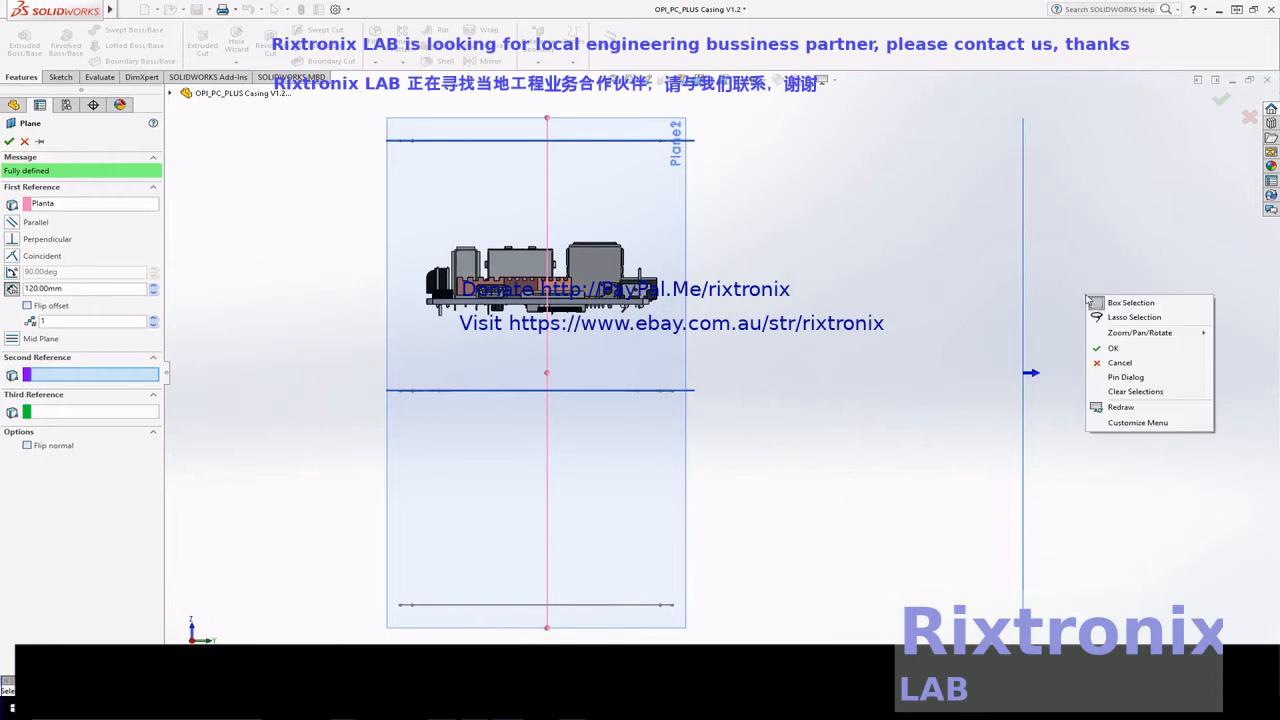
mouse_move(1096, 332)
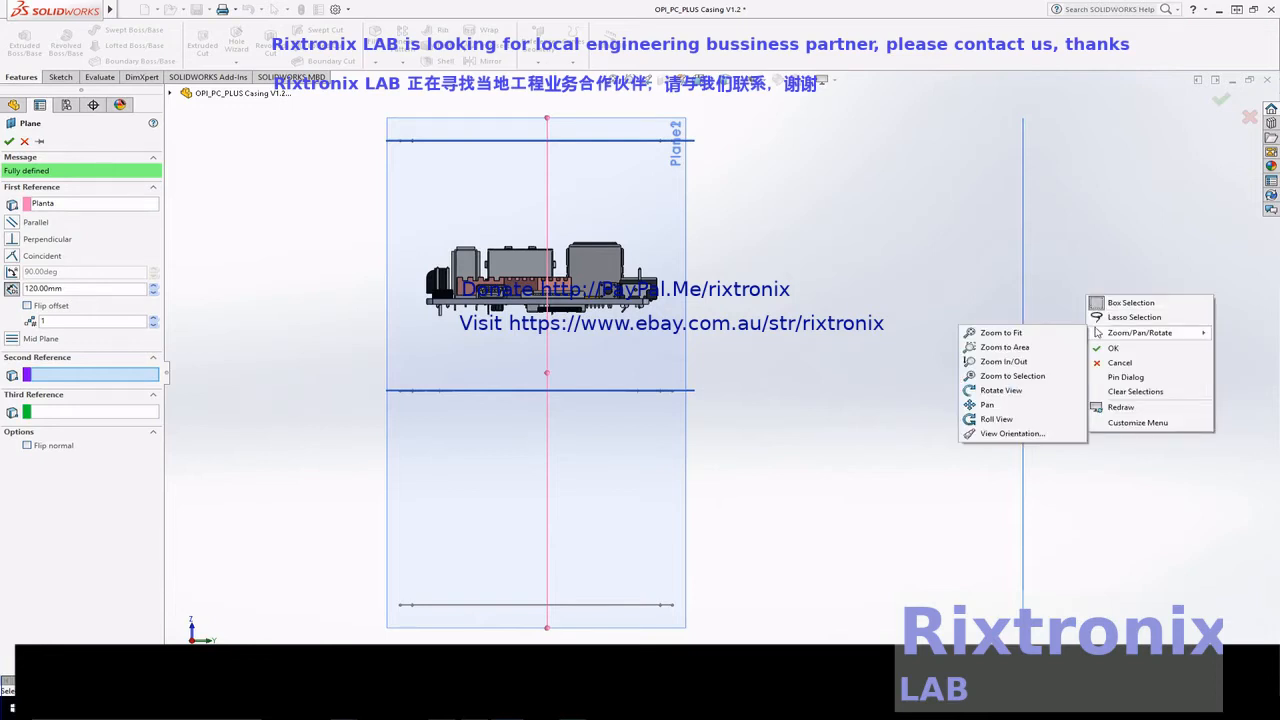
left_click(1000, 390)
left_click_drag(886, 220, 880, 280)
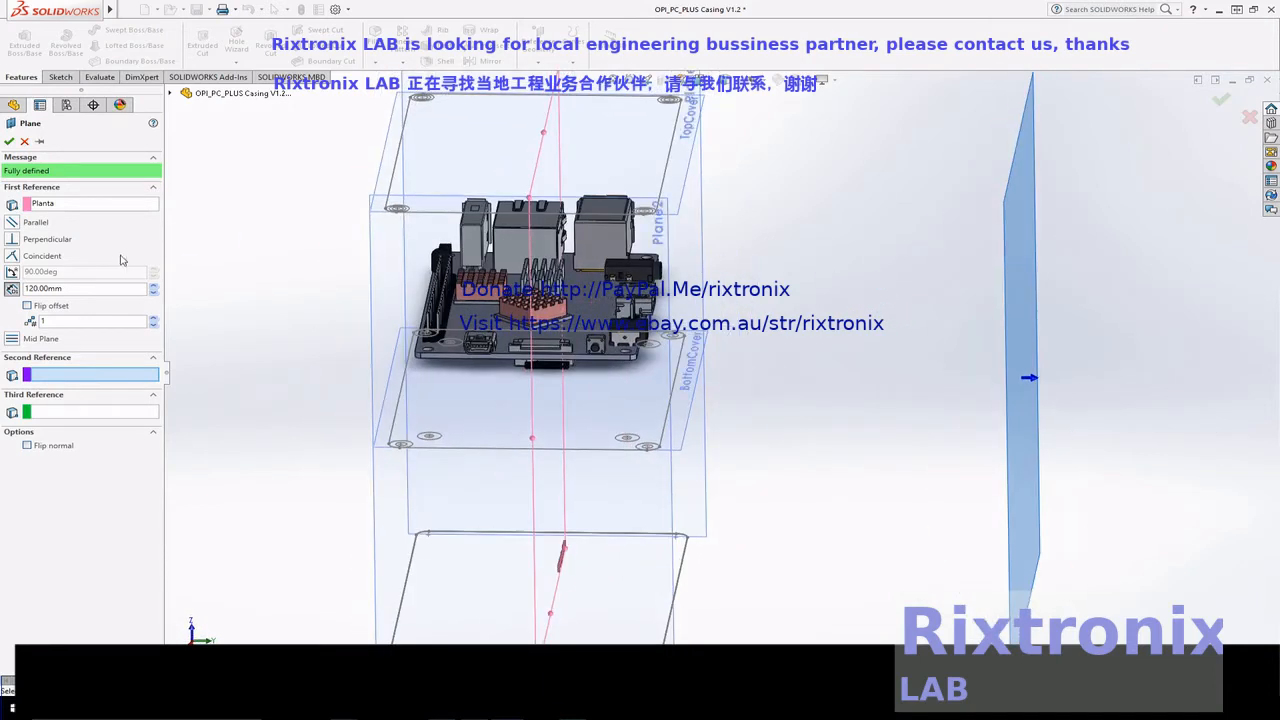
- Set the new plane's offset from Planta to 40 mm, keep the offset direction unflipped, and create the plane
left_click(27, 306)
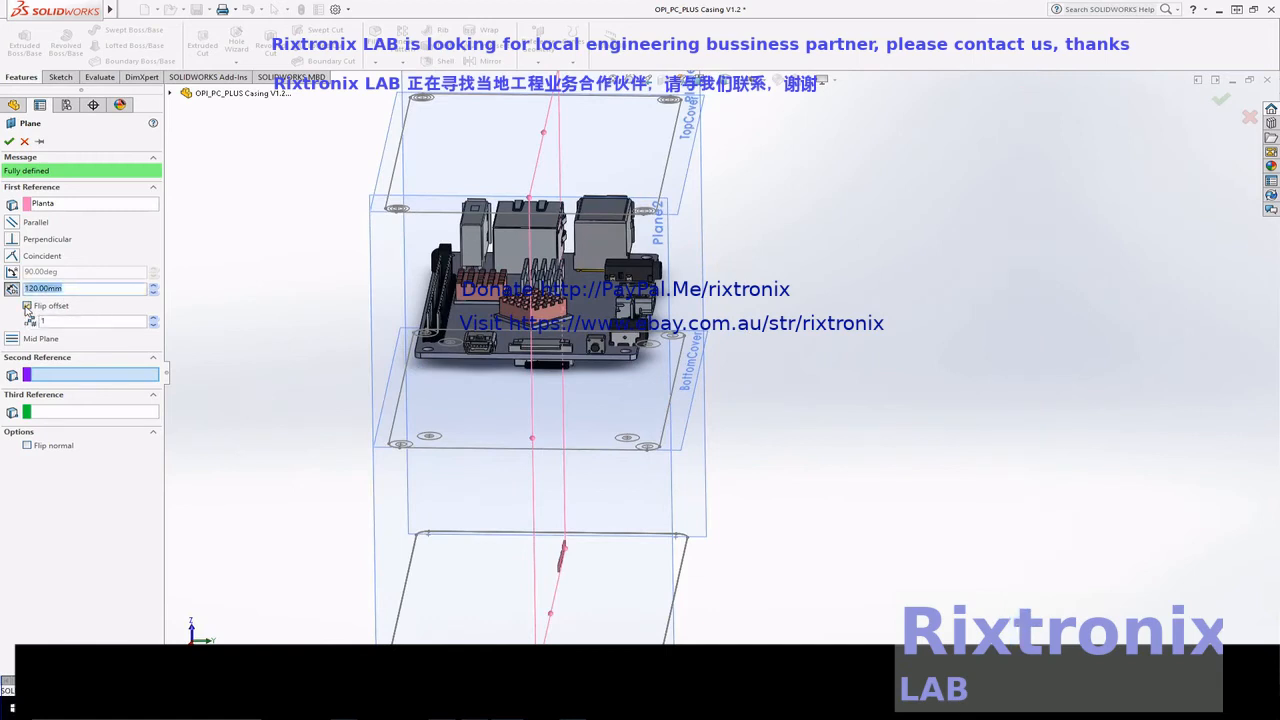
left_click(27, 306)
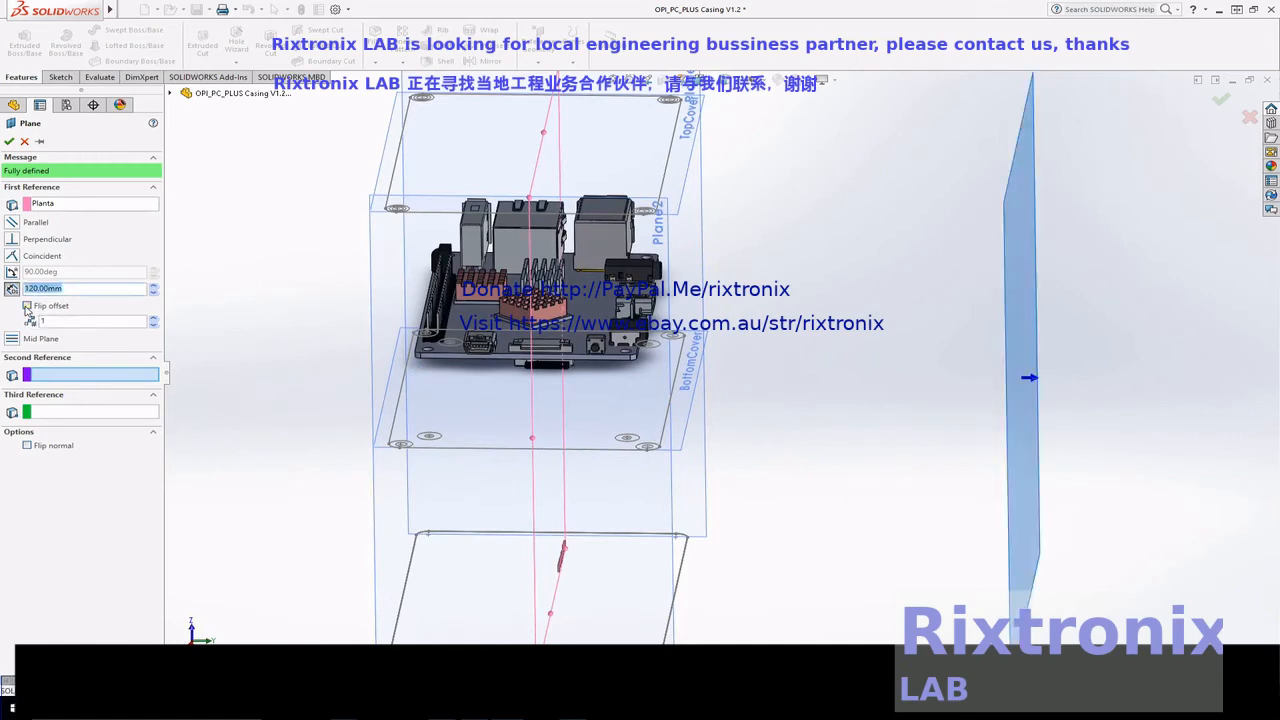
left_click(153, 292)
left_click(153, 292)
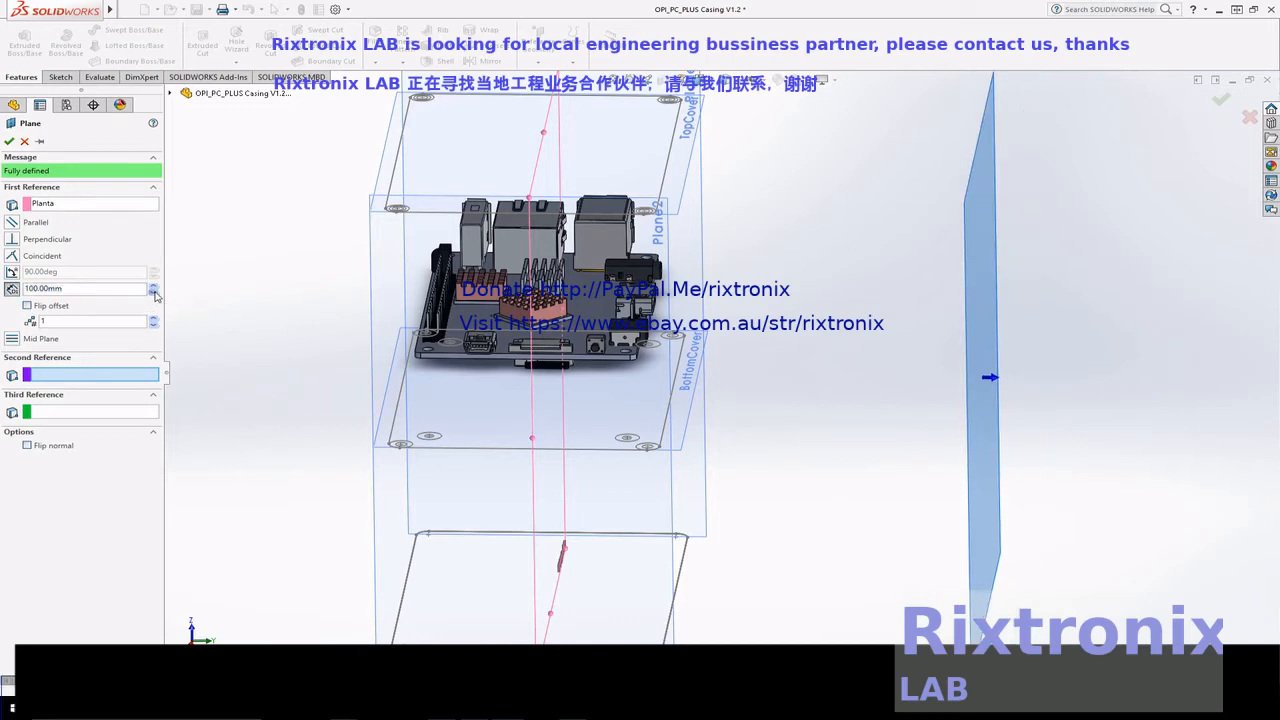
left_click(153, 292)
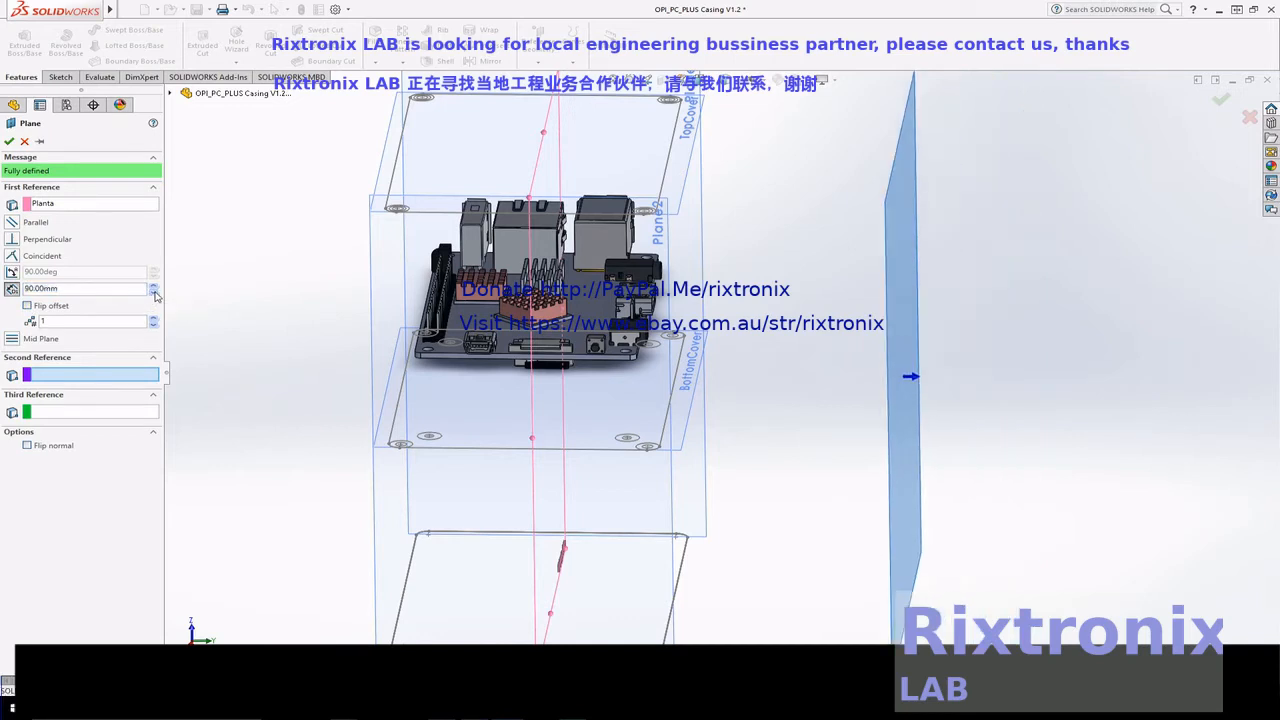
left_click(153, 292)
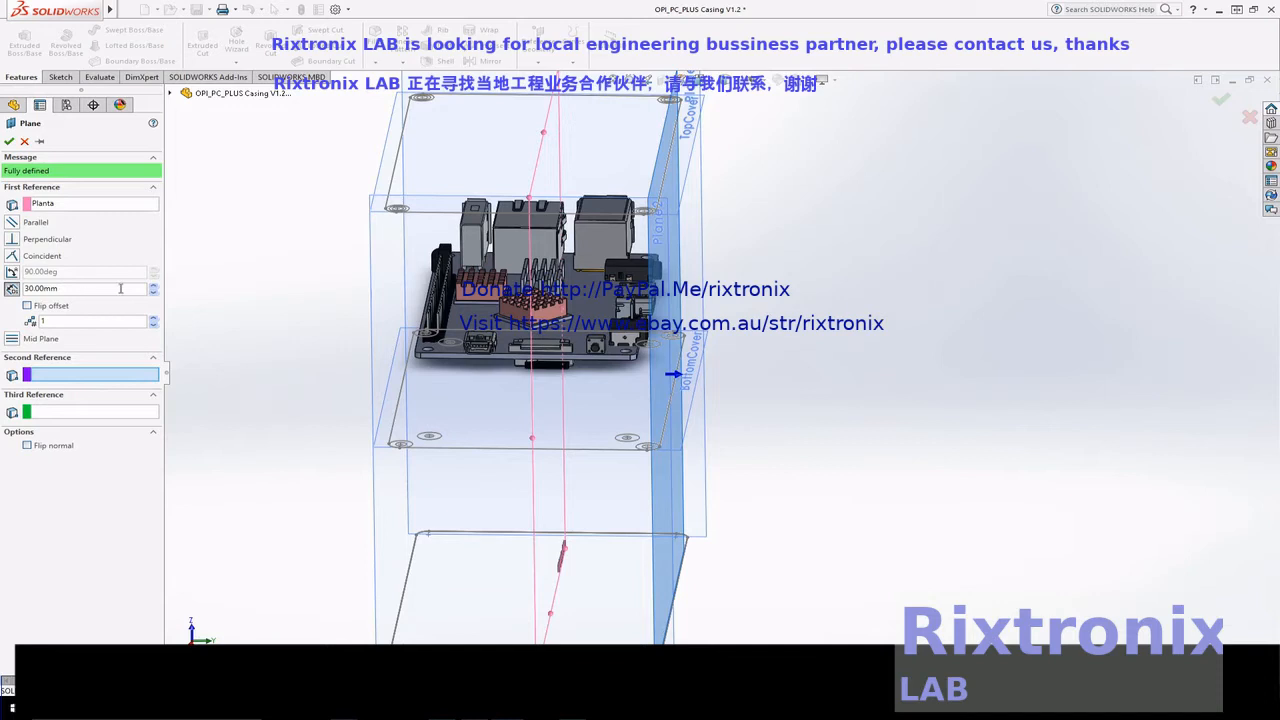
left_click(153, 285)
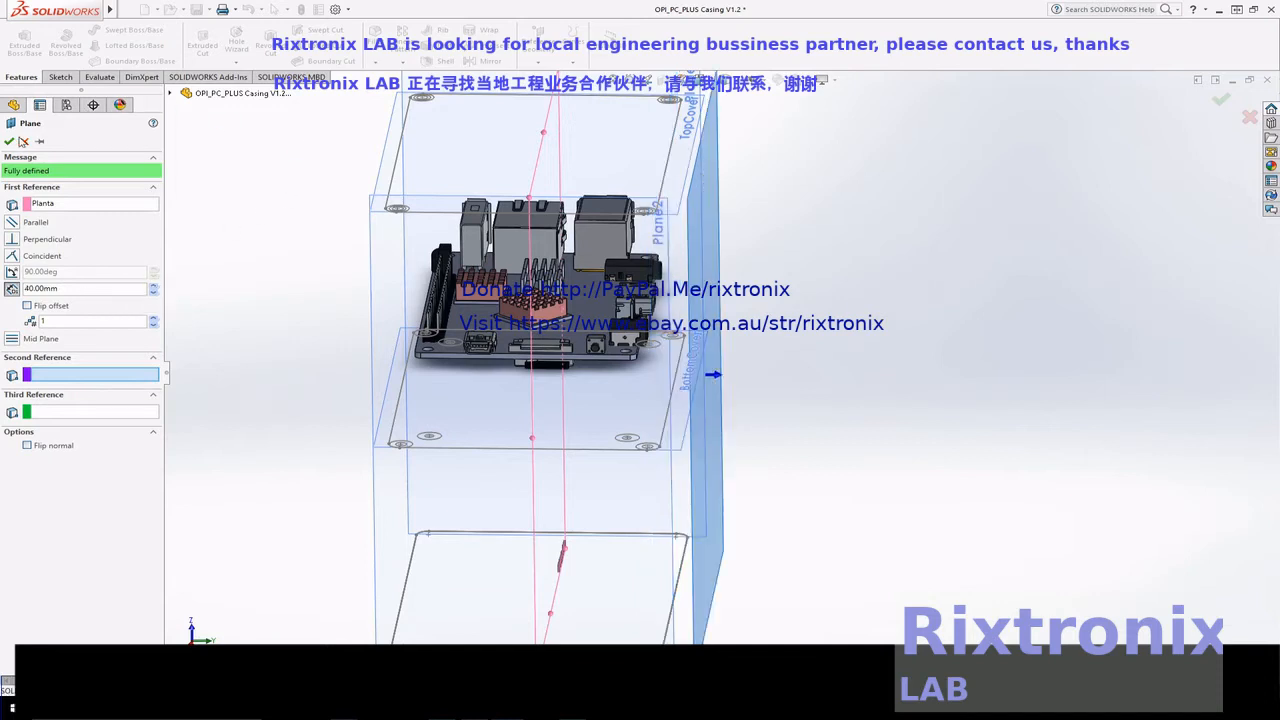
left_click(9, 141)
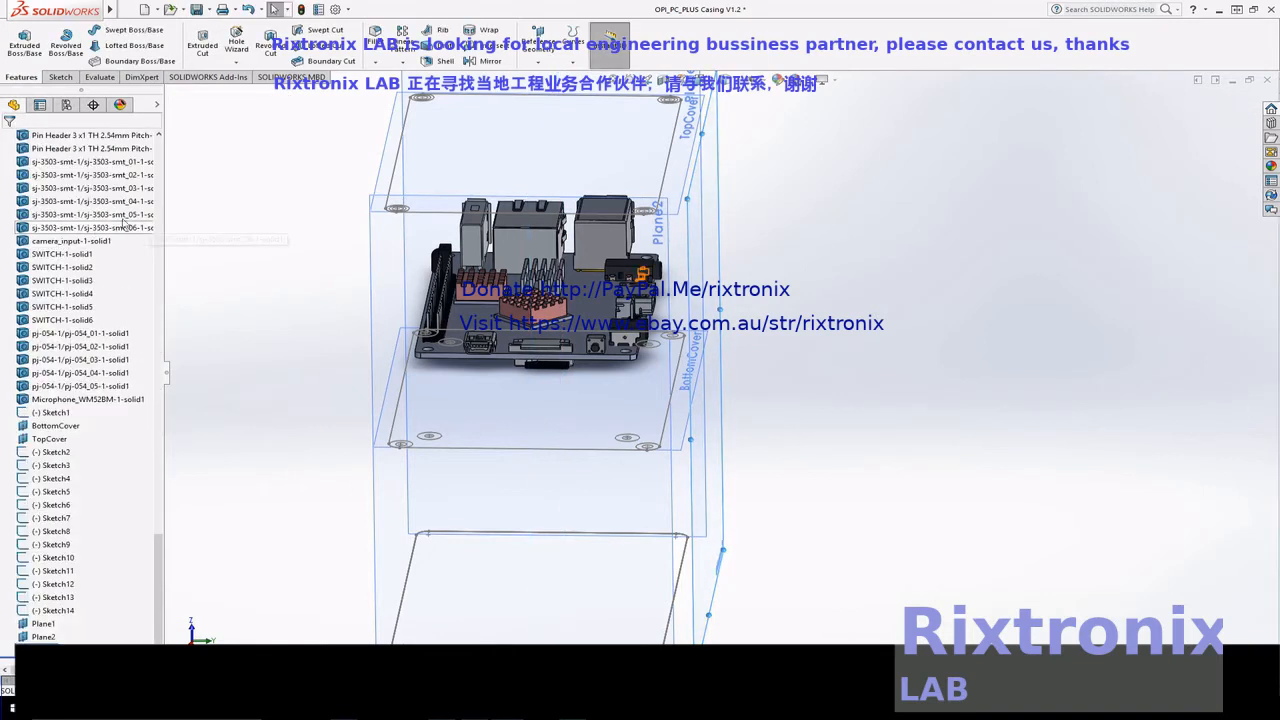
left_click(160, 144)
left_click(160, 144)
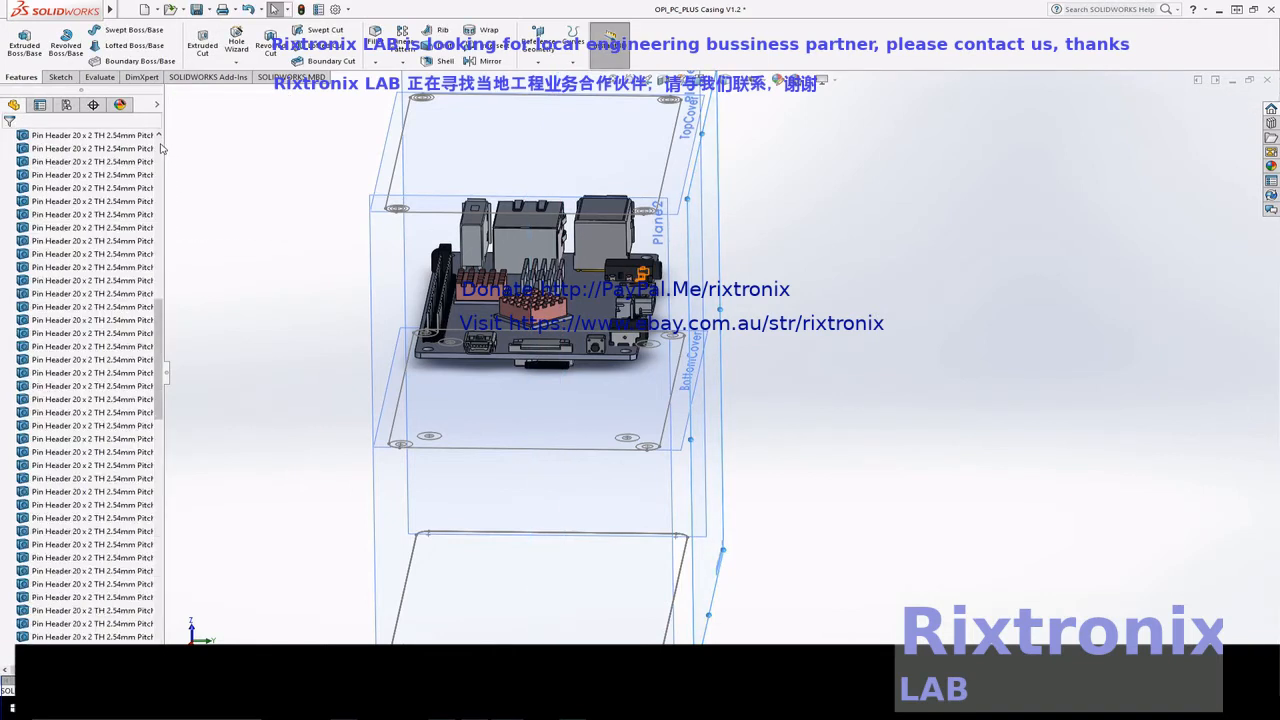
left_click(160, 144)
left_click(160, 144)
left_click(54, 228)
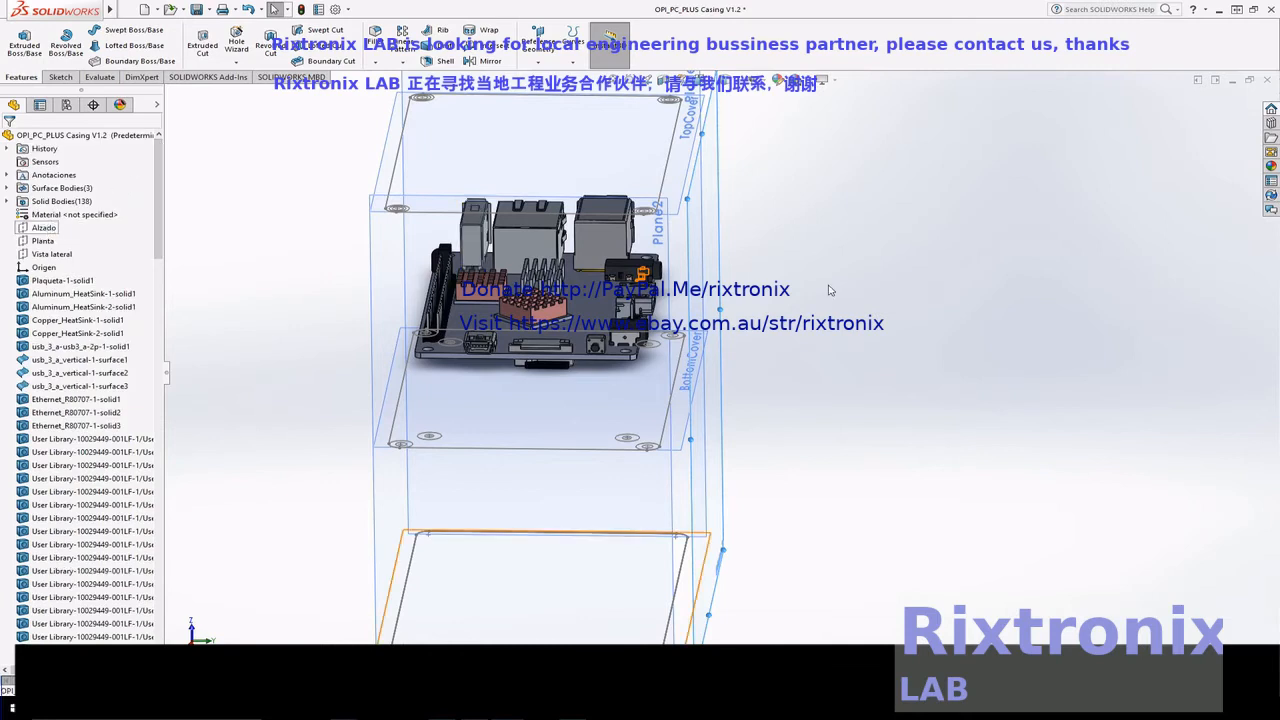
middle_click_drag(790, 285, 848, 295)
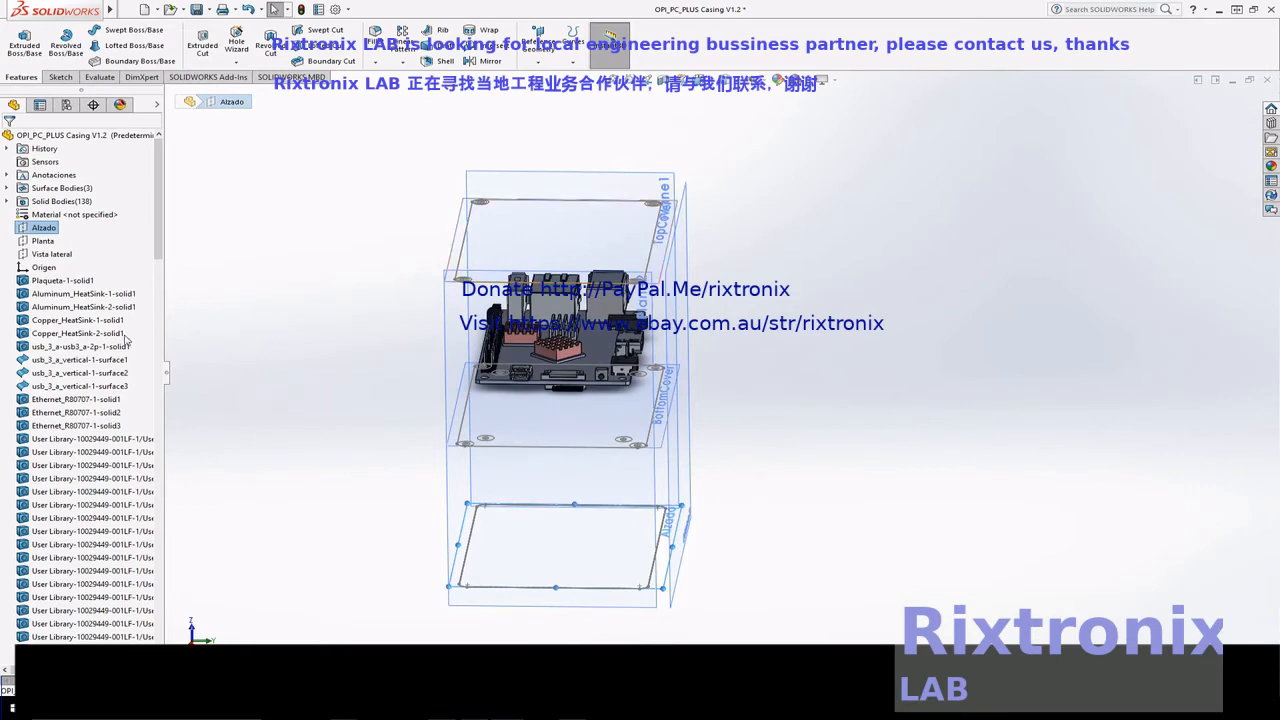
- Create a reference plane offset 20 mm above the TopCover plane and save the part
scroll(100, 395, "down", 20)
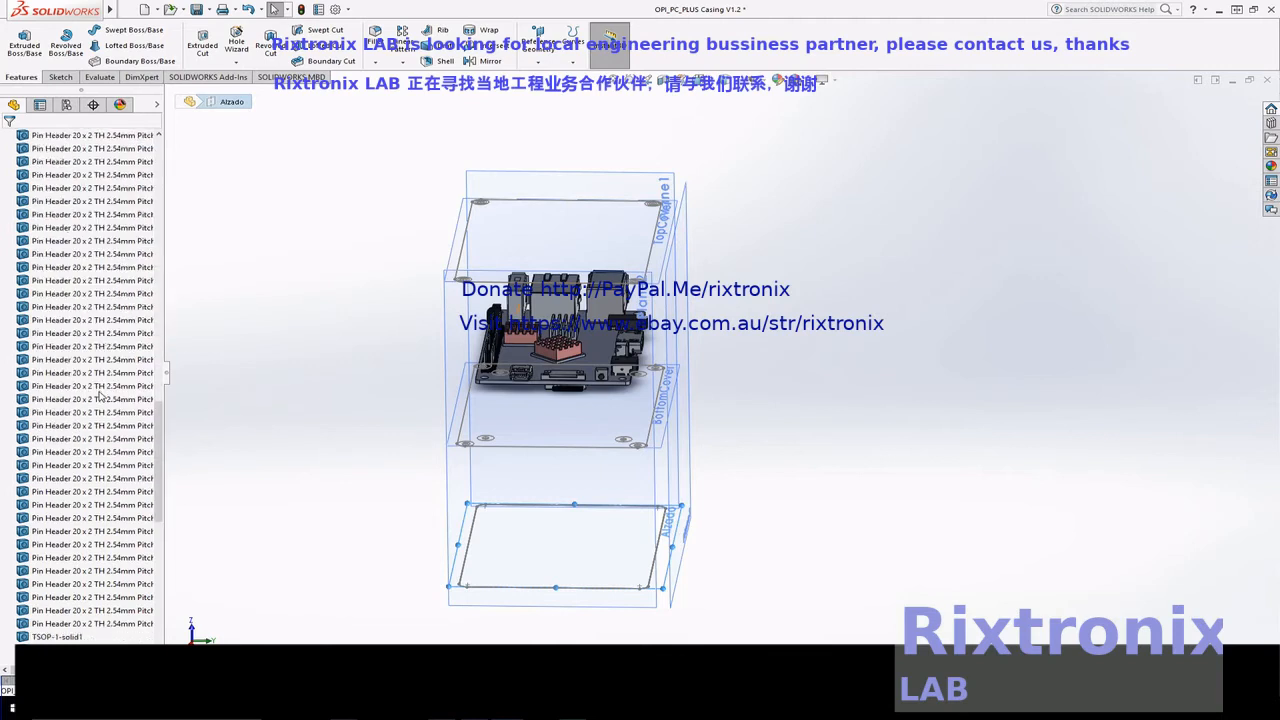
scroll(100, 395, "down", 10)
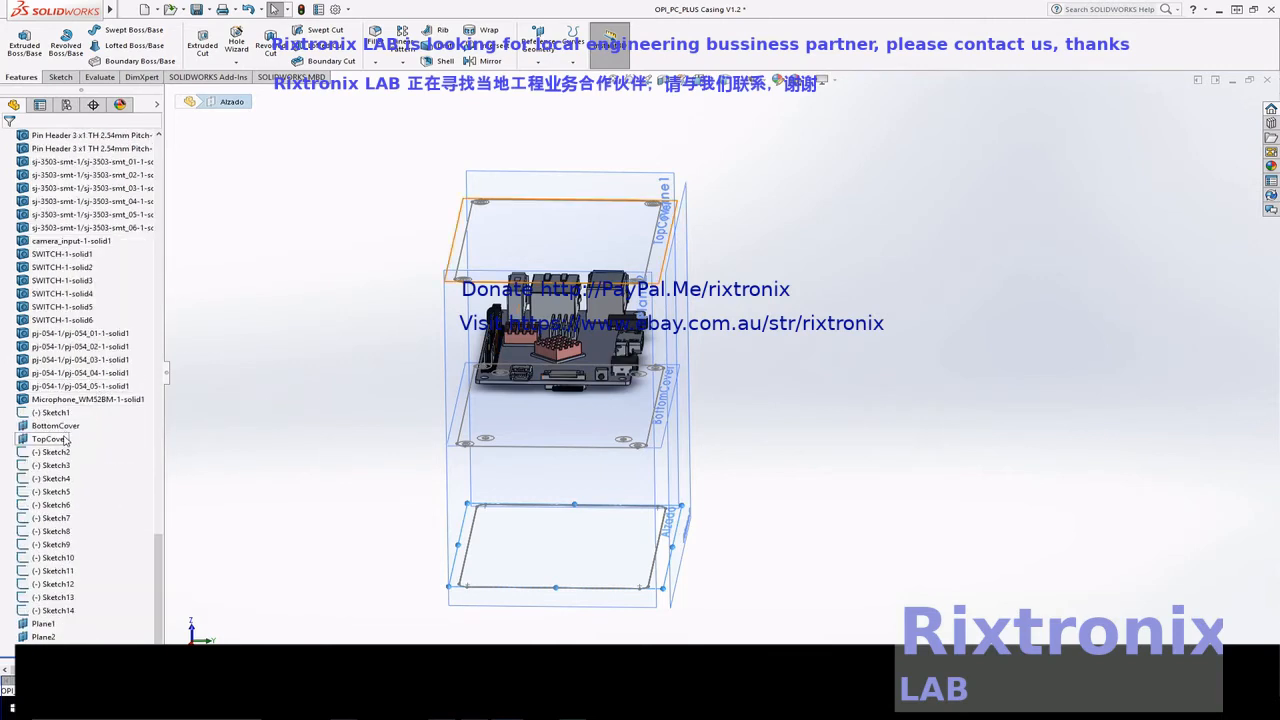
left_click(64, 440)
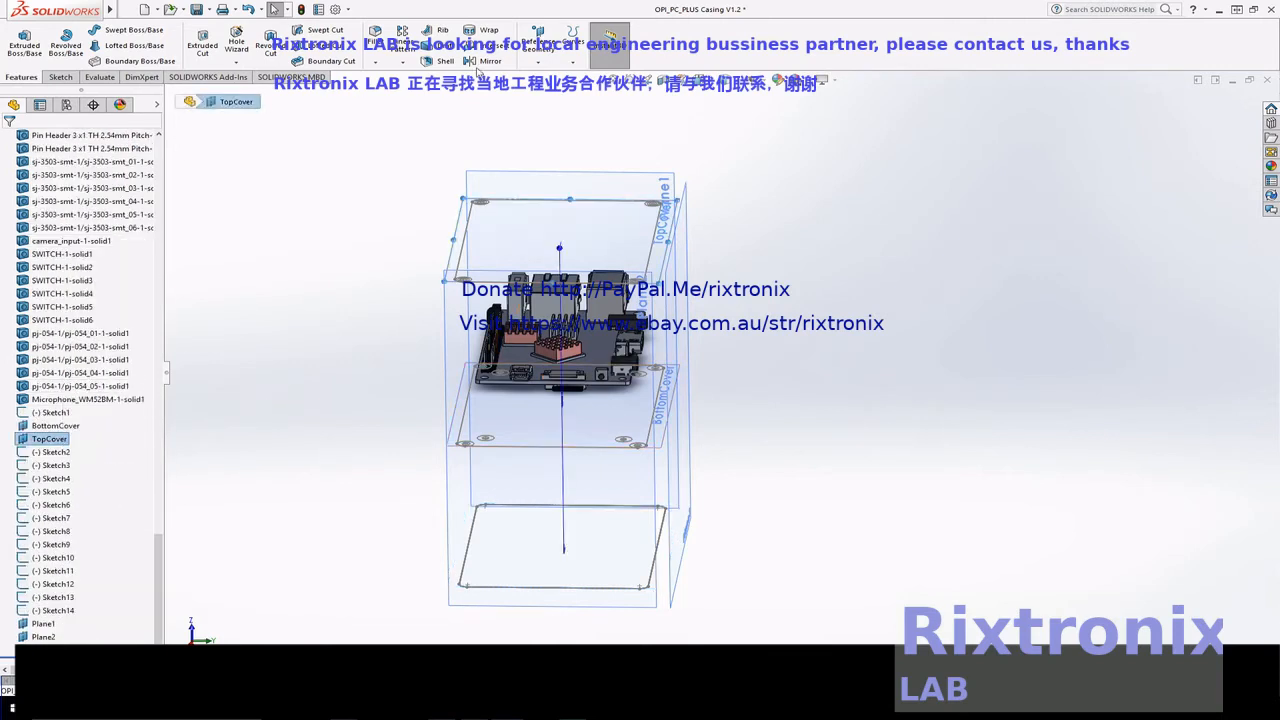
left_click(536, 68)
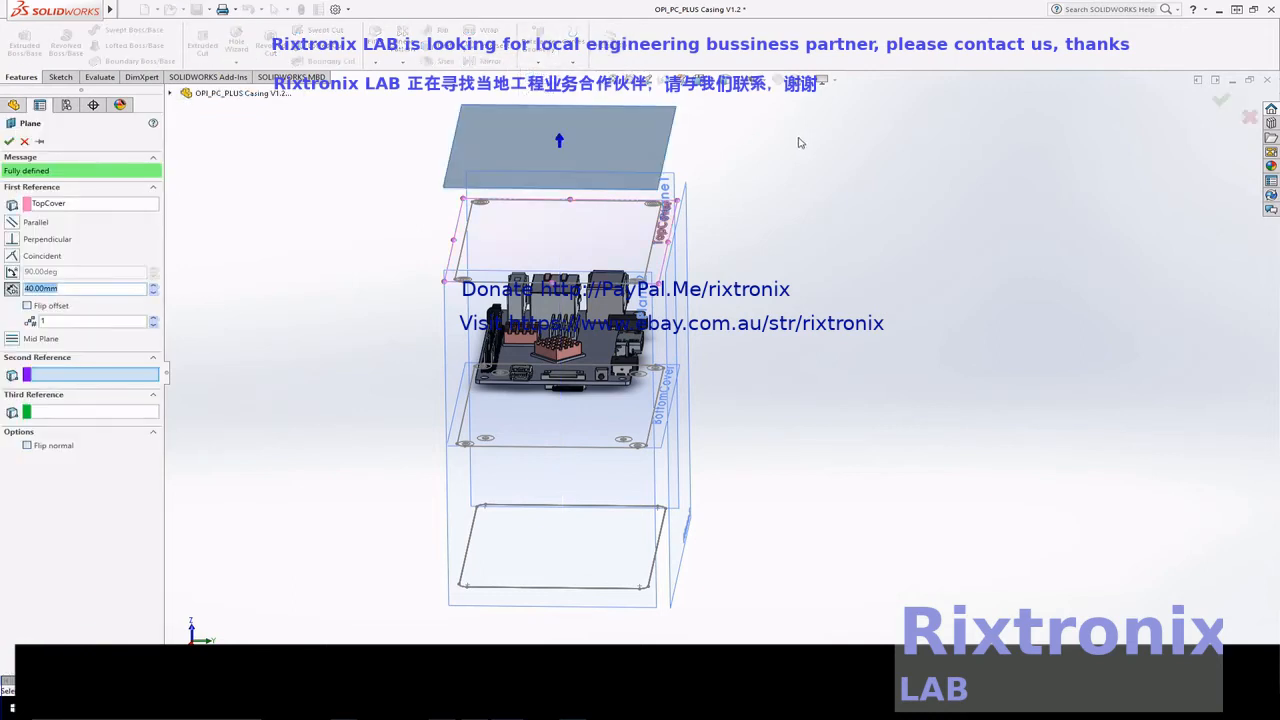
left_click(153, 292)
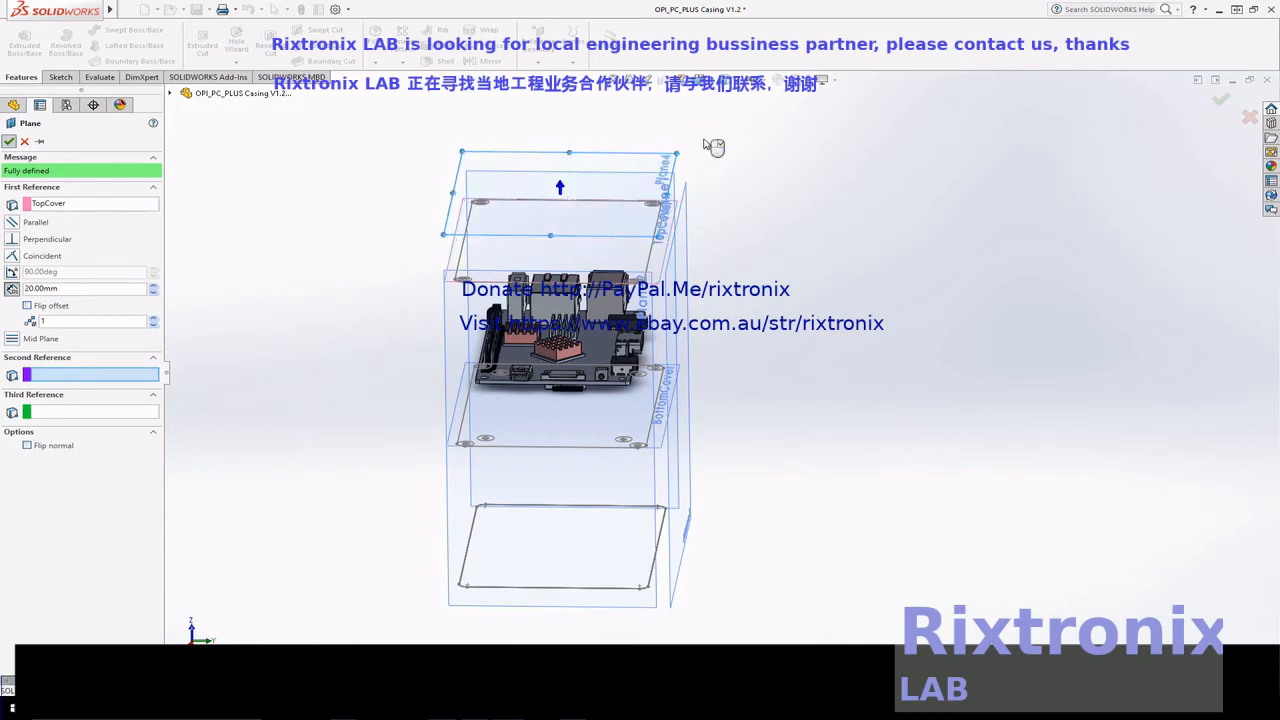
right_click(713, 147)
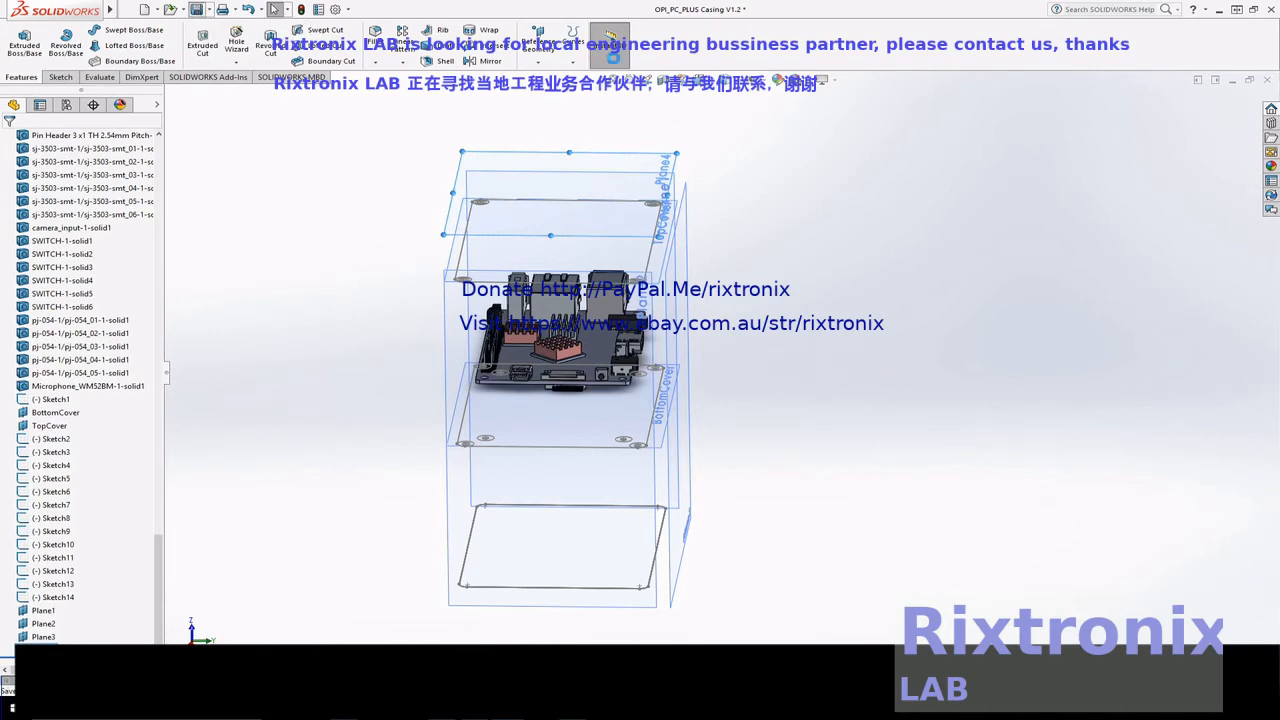
left_click(196, 9)
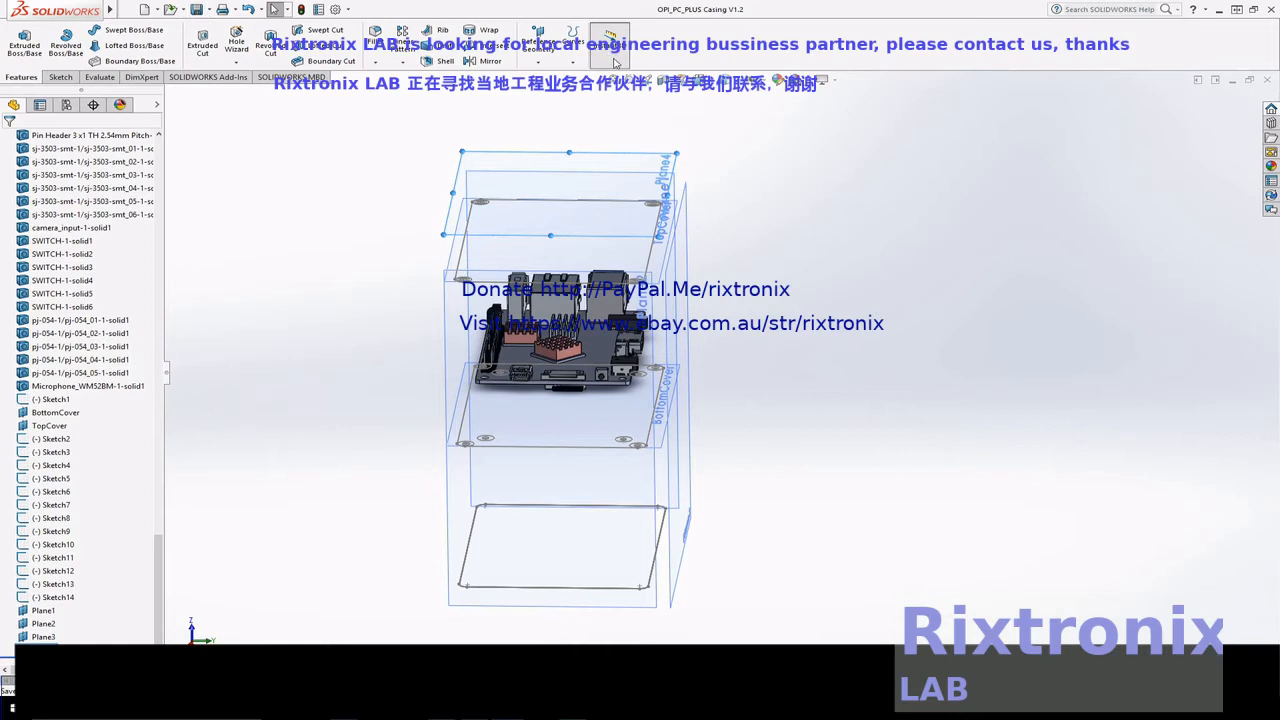
- Examine the reference planes around the circuit board from an oblique angle, a straight-on view and a slightly tilted view
right_click(857, 240)
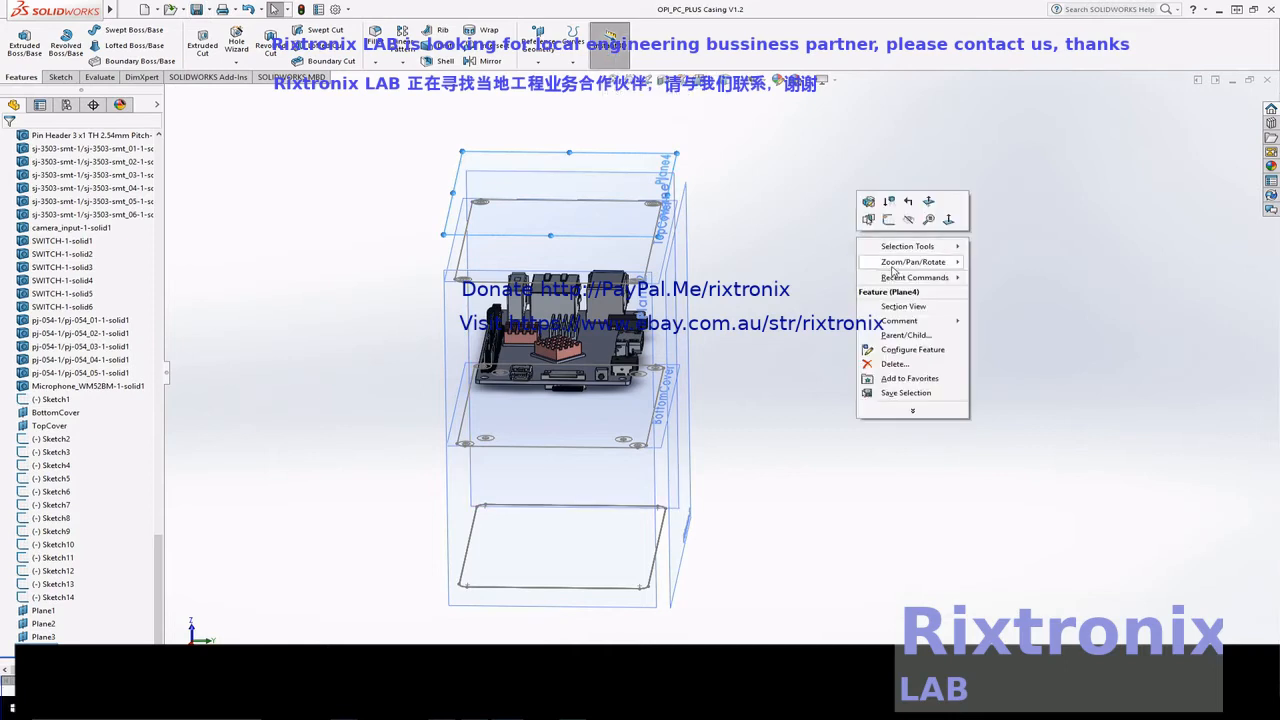
mouse_move(894, 264)
left_click(1013, 305)
left_click_drag(1013, 305, 654, 259)
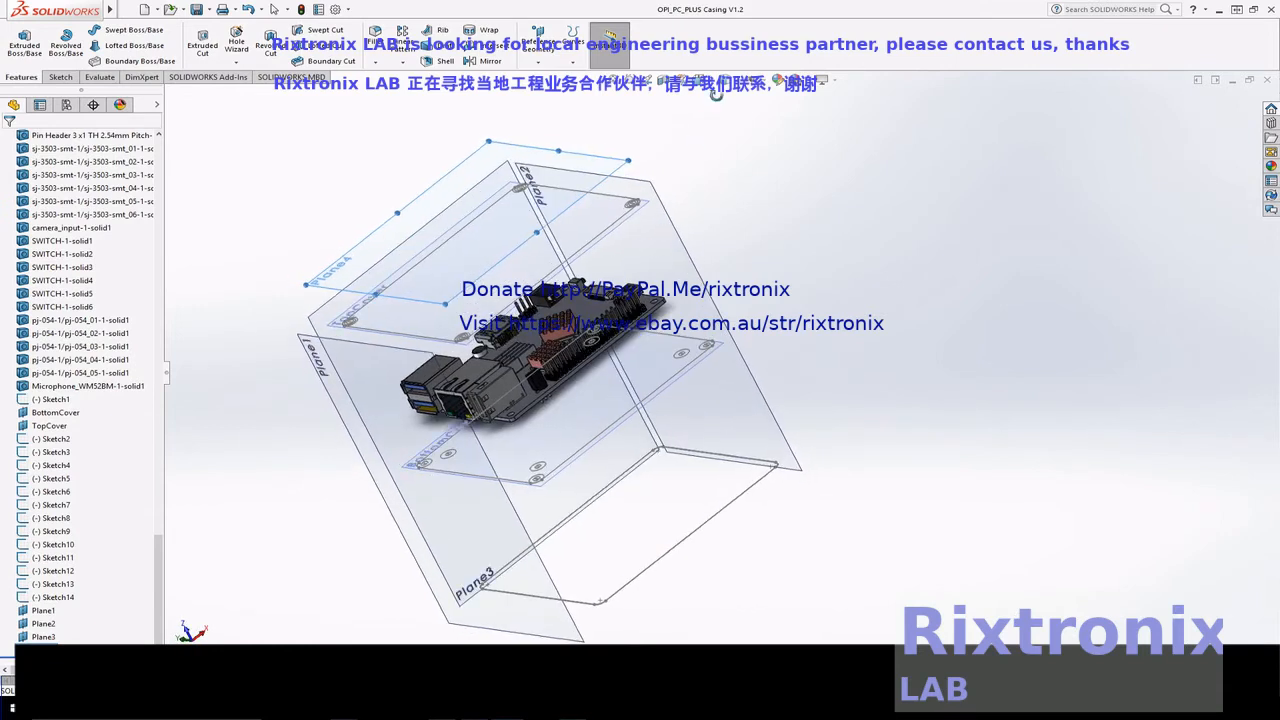
left_click(726, 80)
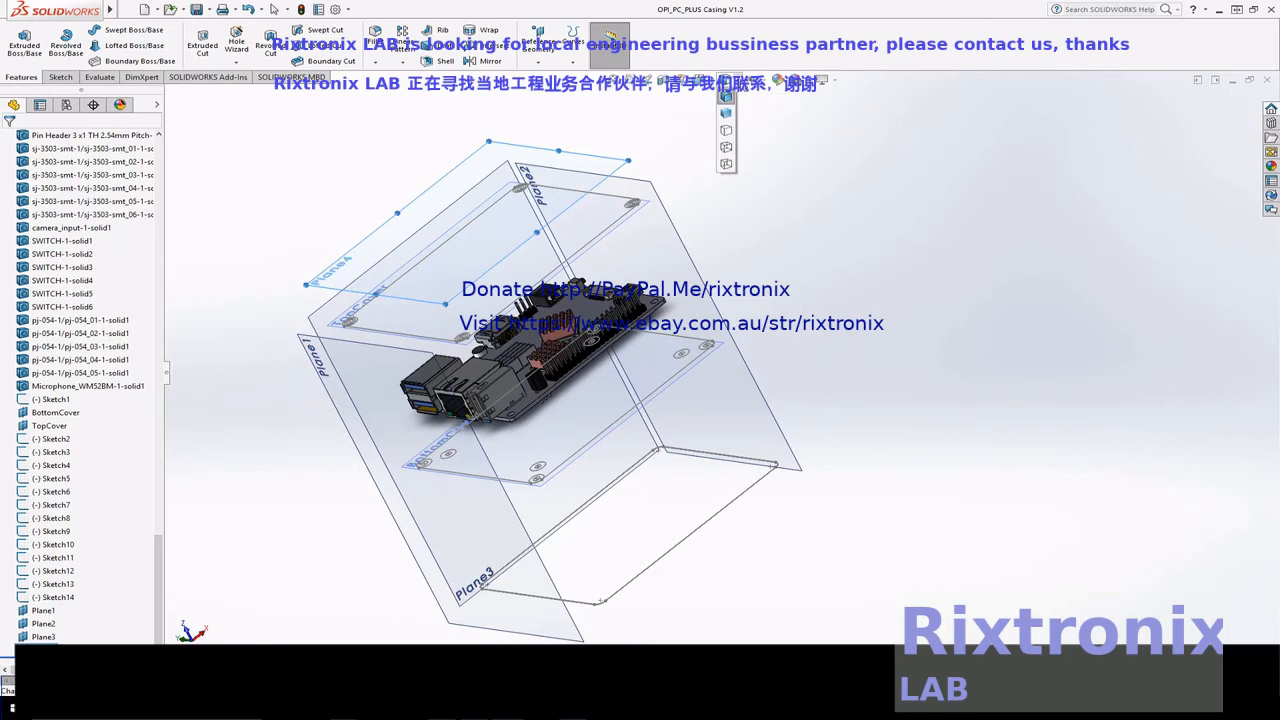
left_click(726, 113)
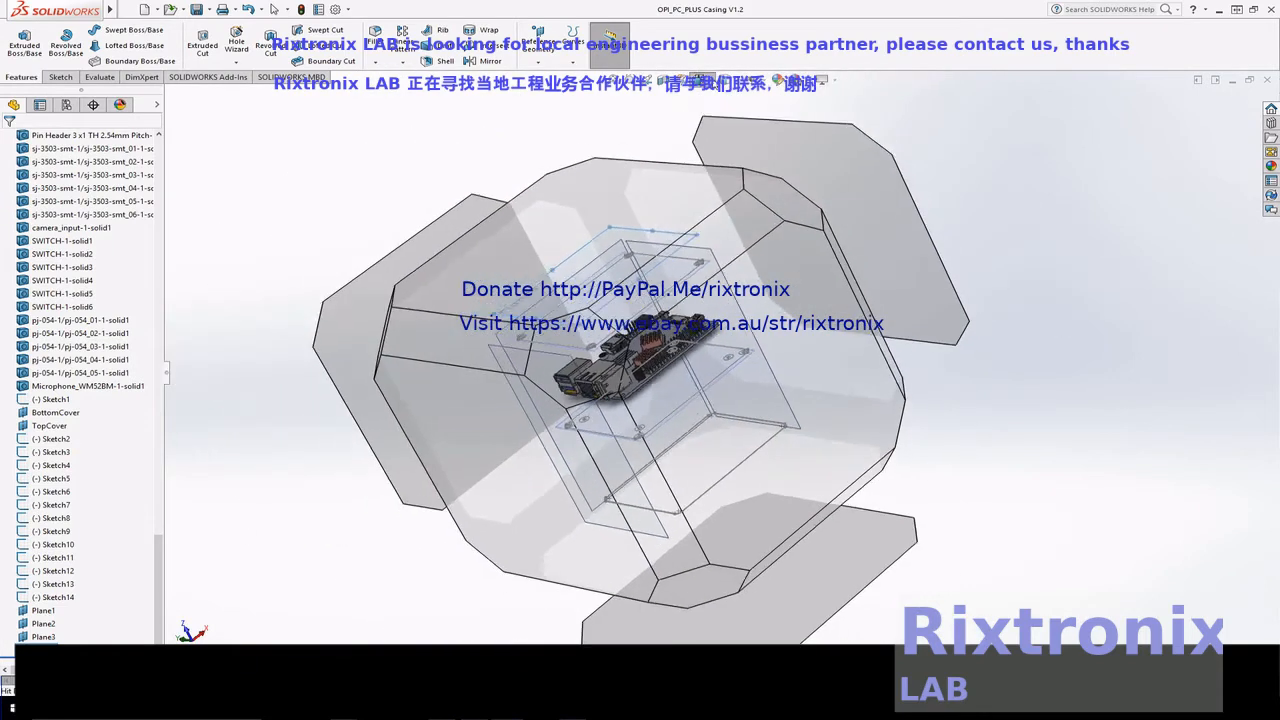
left_click(844, 331)
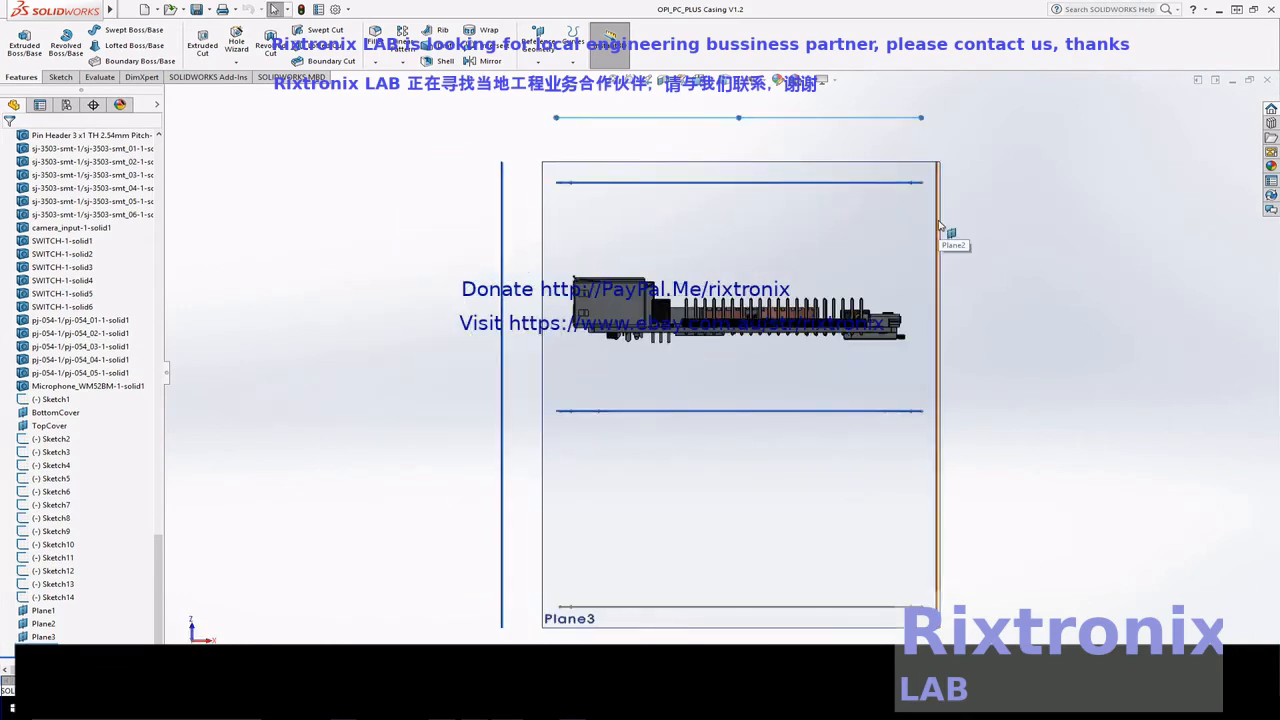
right_click(1051, 275)
mouse_move(1088, 297)
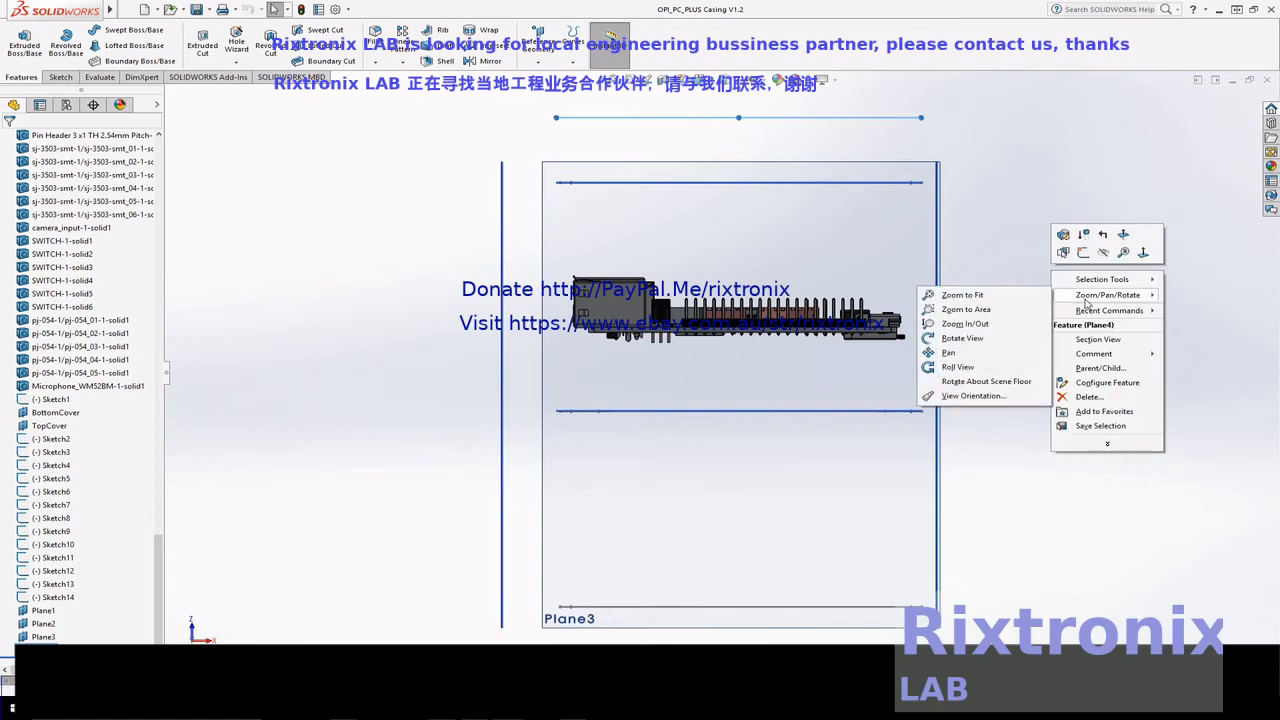
left_click(983, 338)
left_click_drag(1027, 299, 1027, 319)
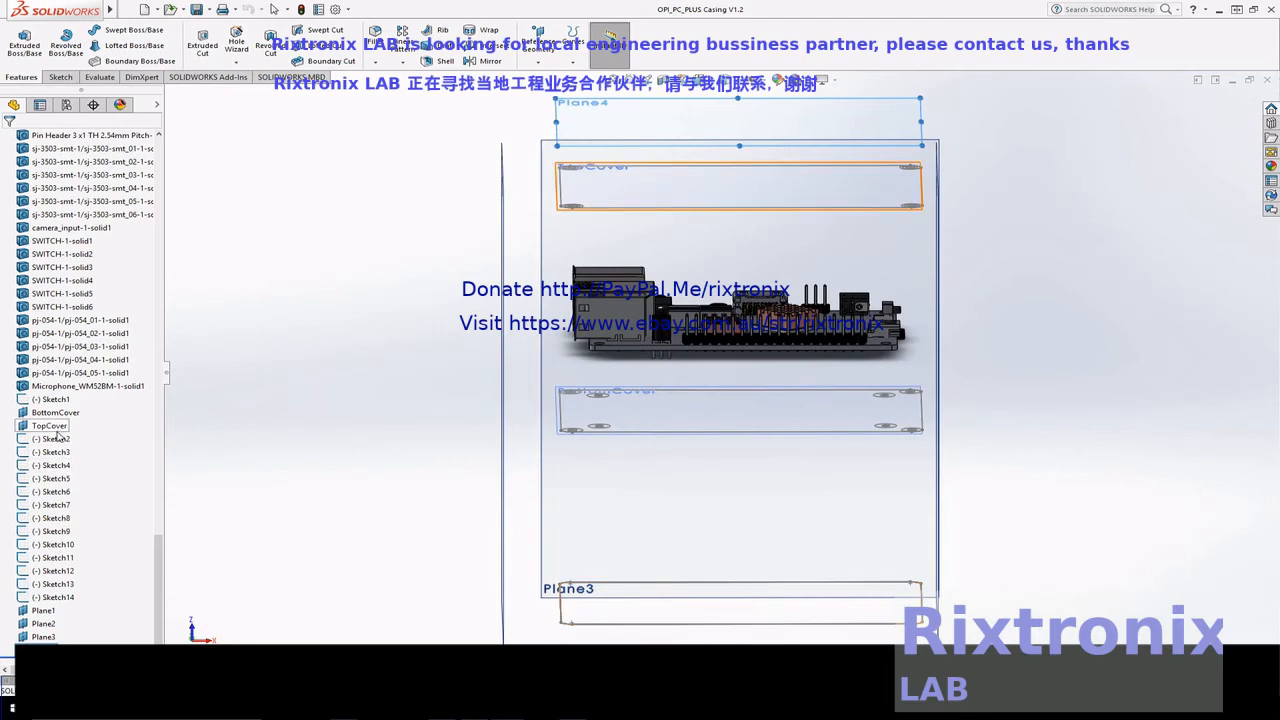
- Start extruding Sketch8 as separate standoffs with result merging off, set a 20 mm depth, and check the preview from the side
left_click(56, 519)
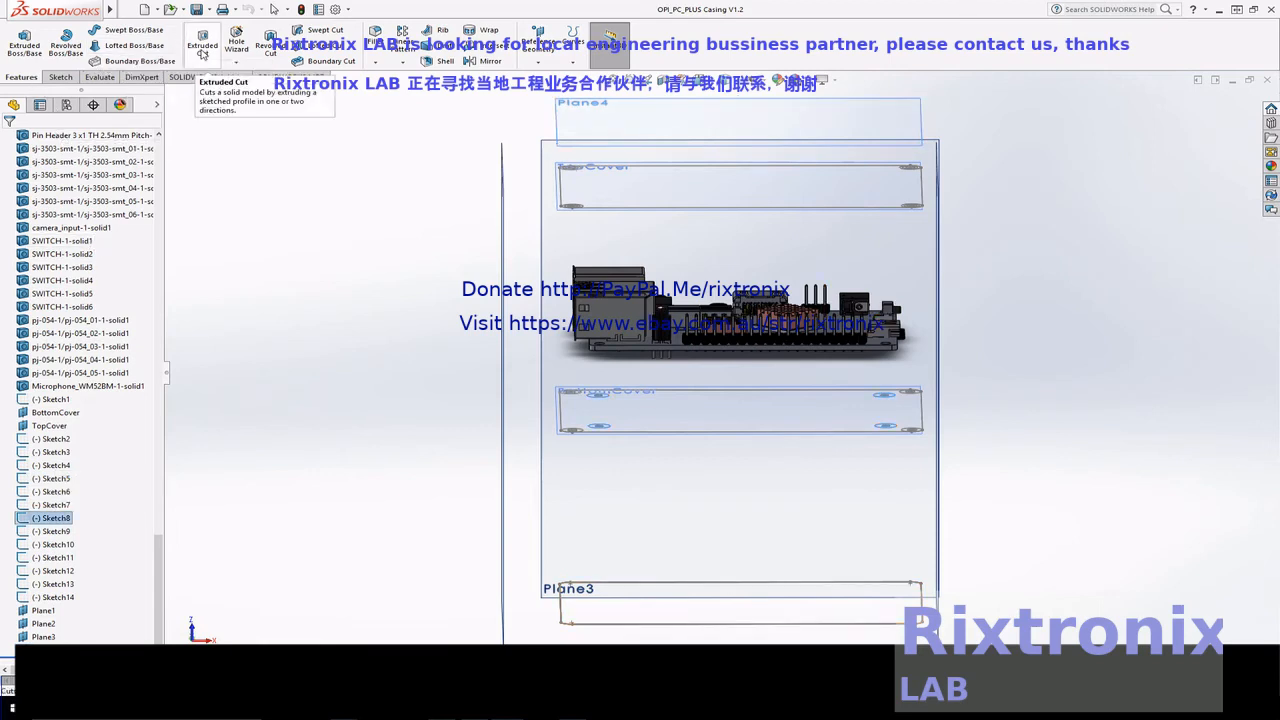
left_click(28, 46)
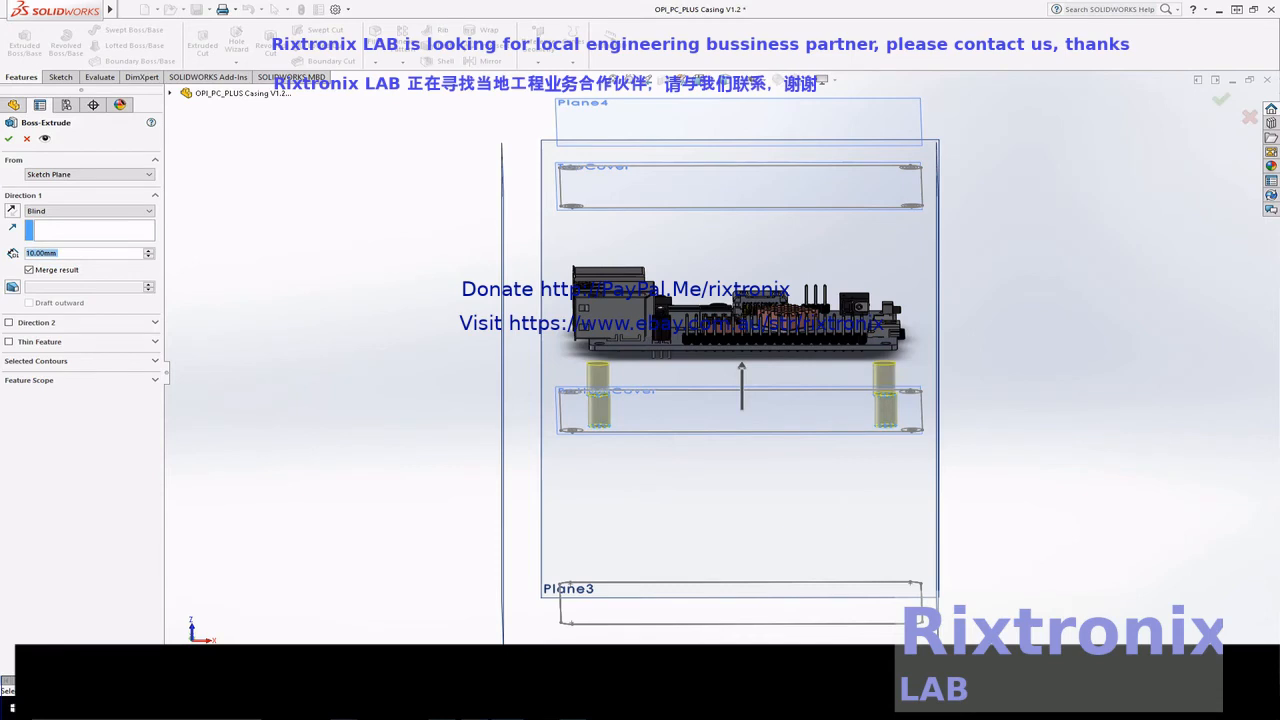
left_click(73, 276)
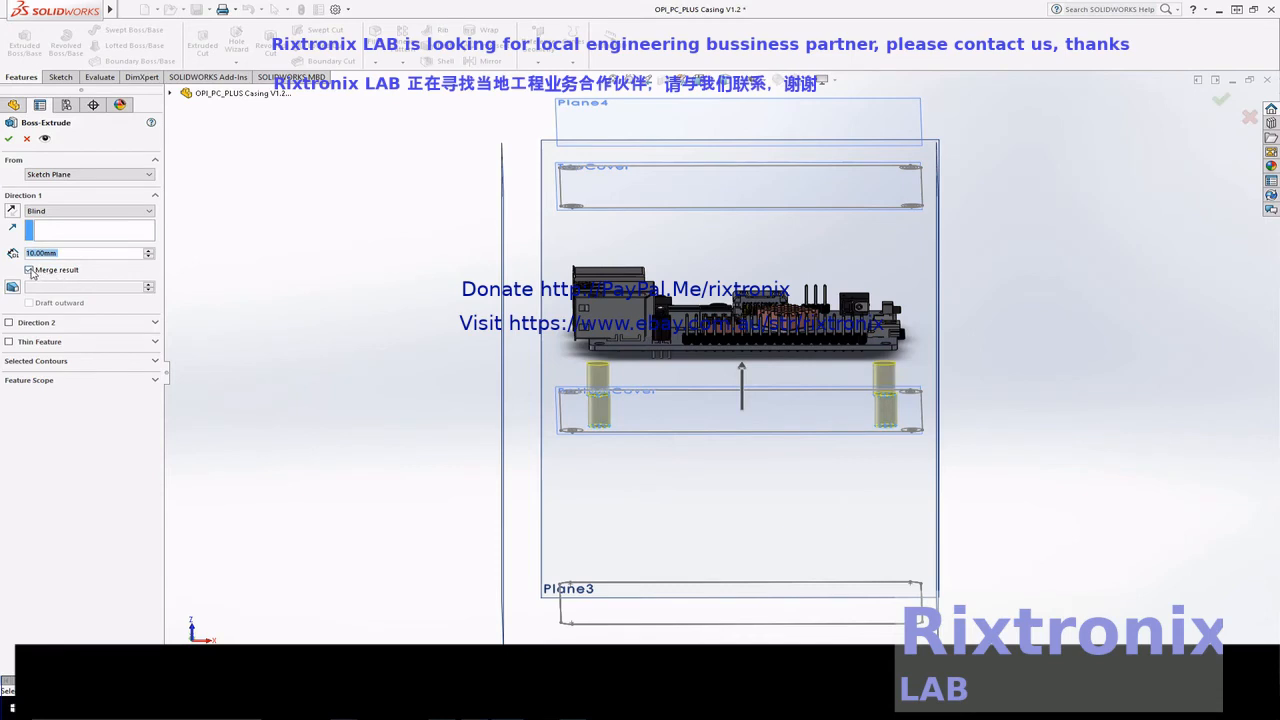
left_click(148, 251)
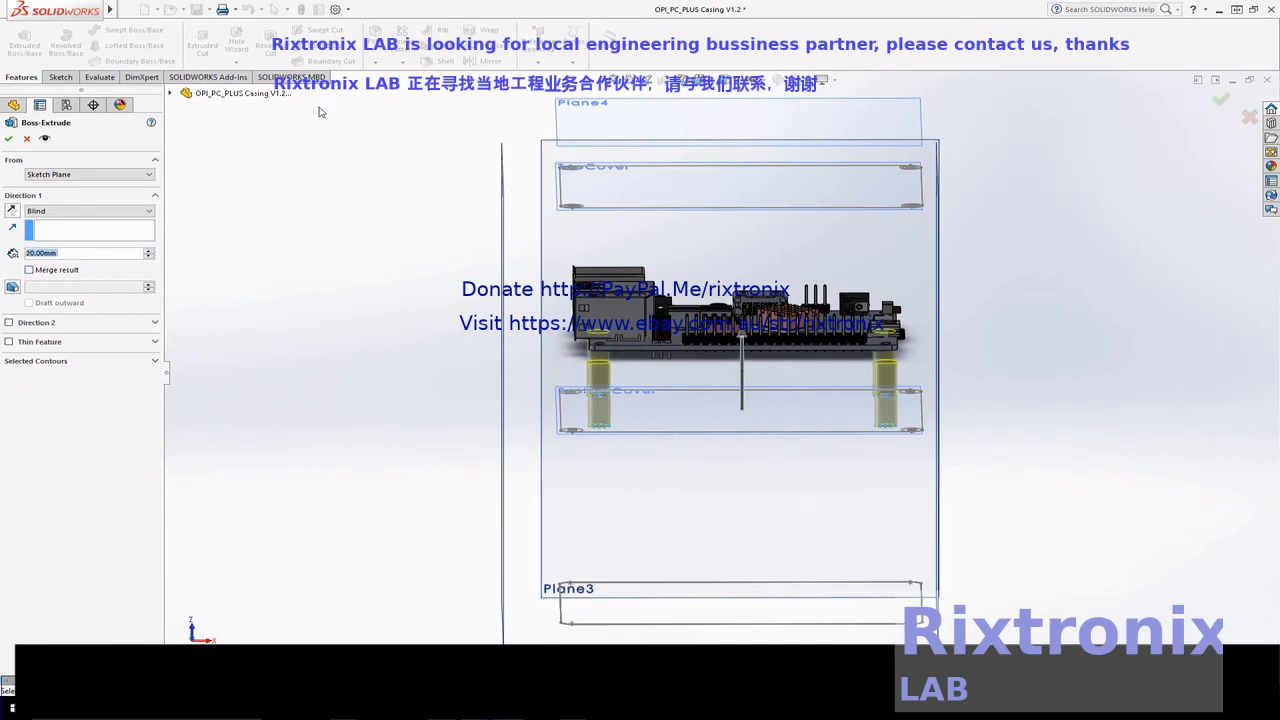
key("space")
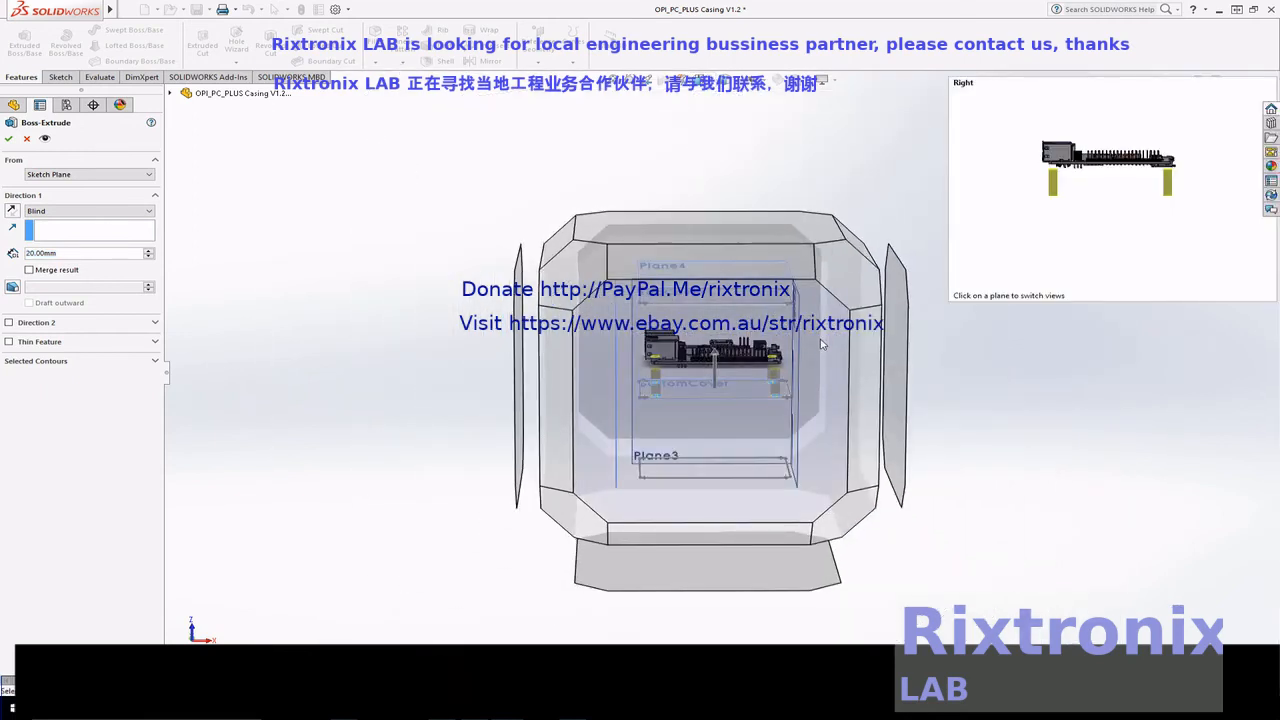
left_click(819, 340)
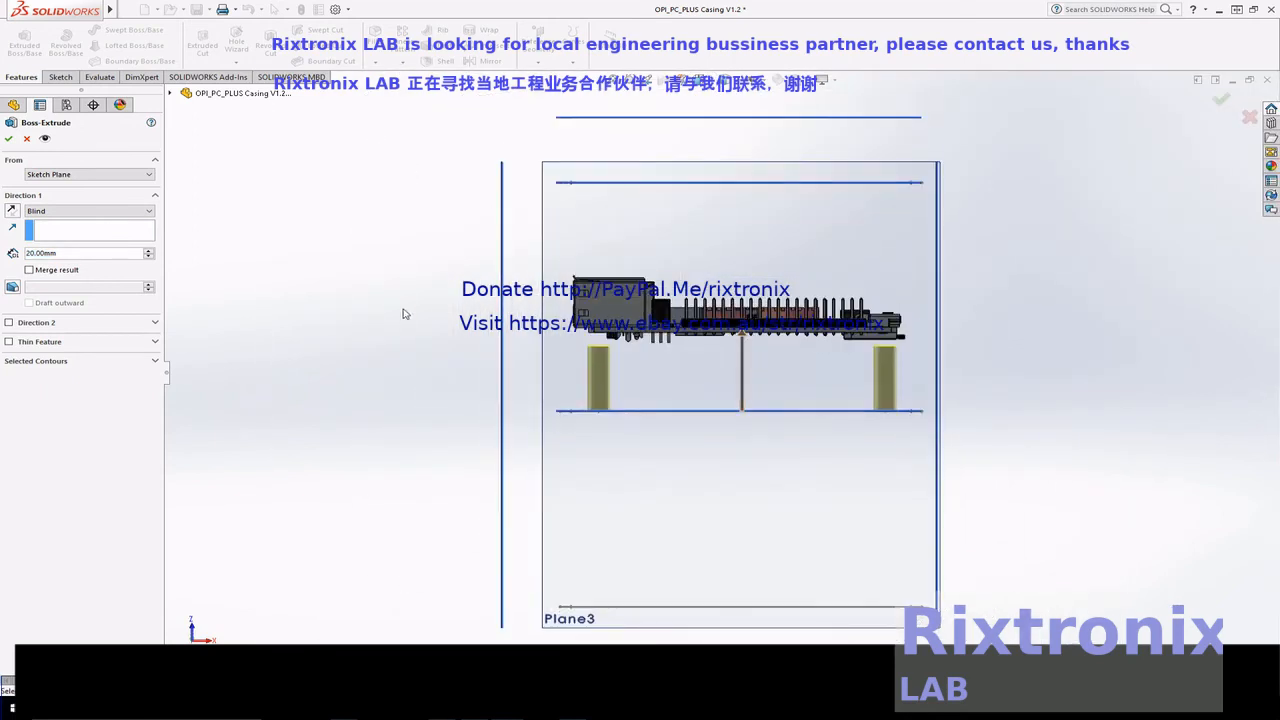
- Set the standoffs' extrusion depth to 25 mm and inspect where a standoff meets the underside of the circuit board
left_click(148, 251)
left_click(148, 256)
left_click(36, 254)
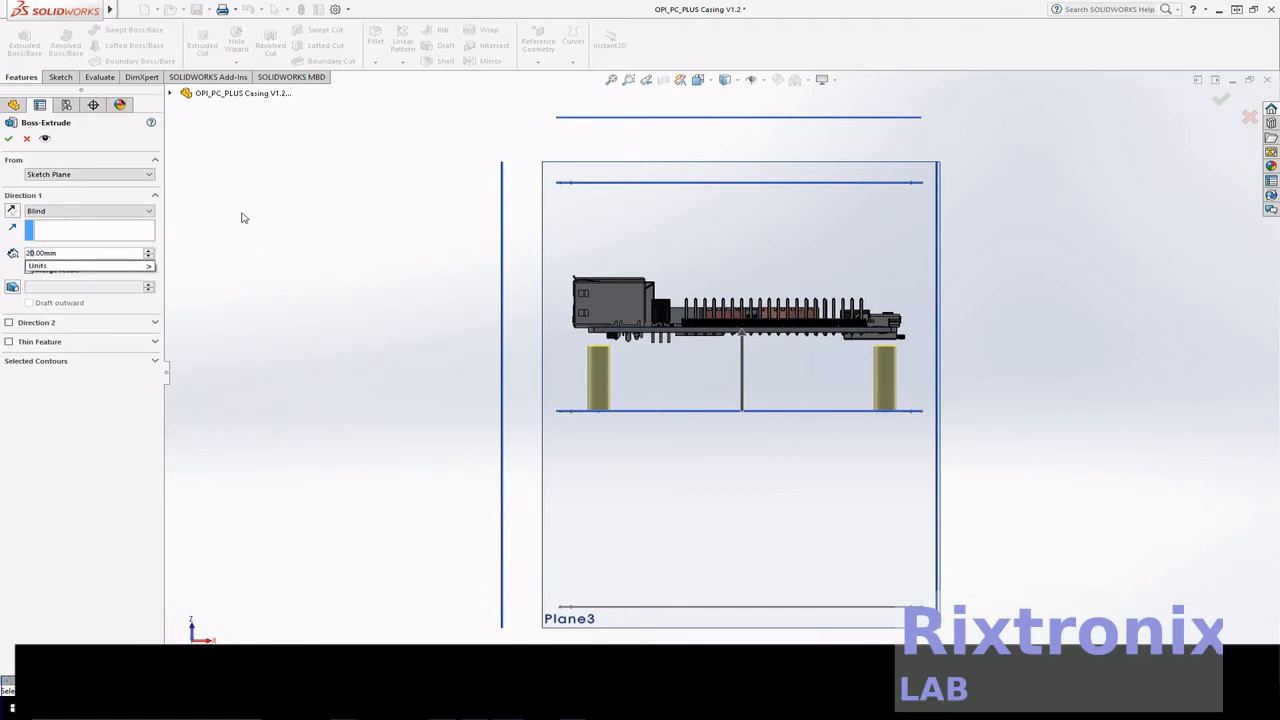
key("BackSpace")
type("5")
key("Return")
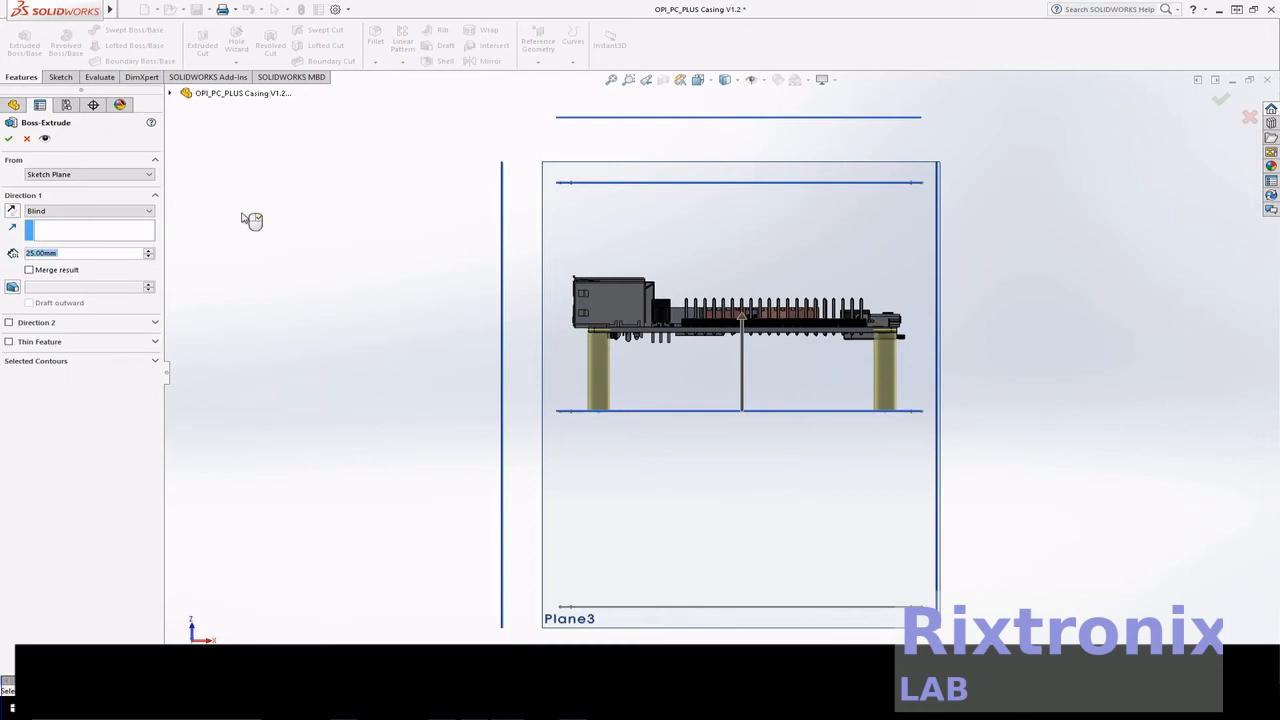
left_click(628, 80)
left_click_drag(566, 305, 627, 351)
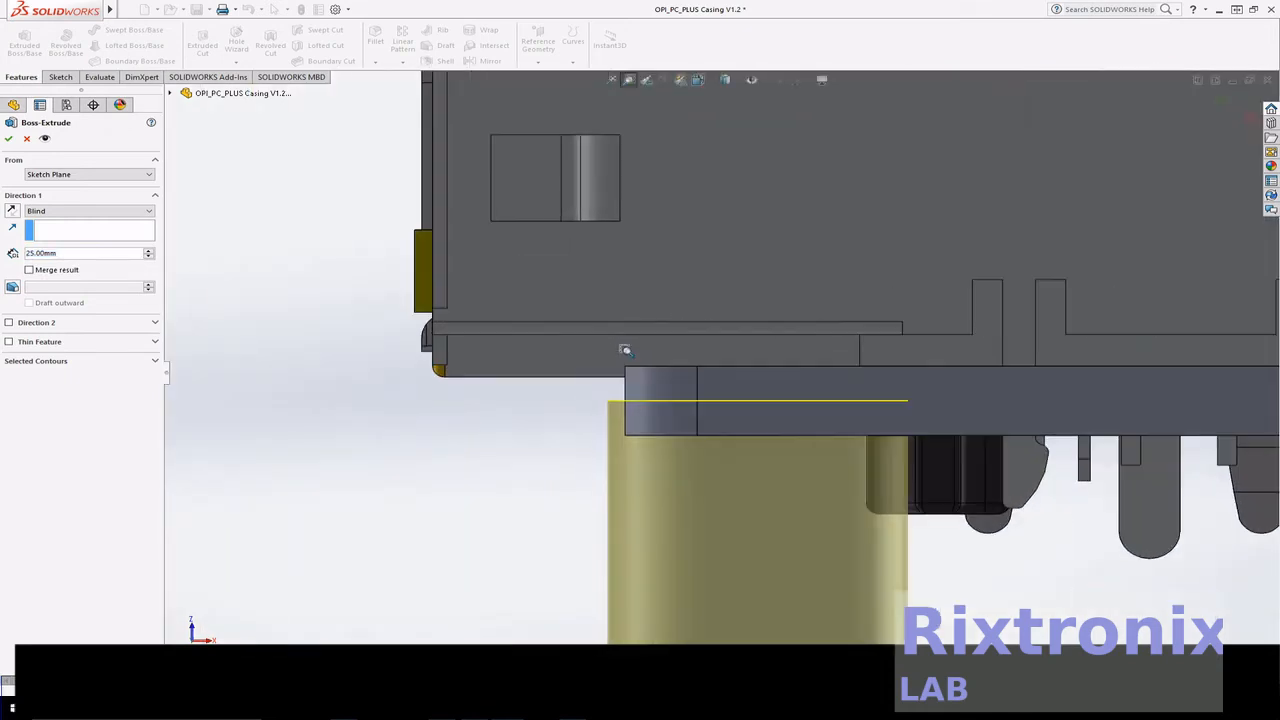
scroll(626, 350, "up", 4)
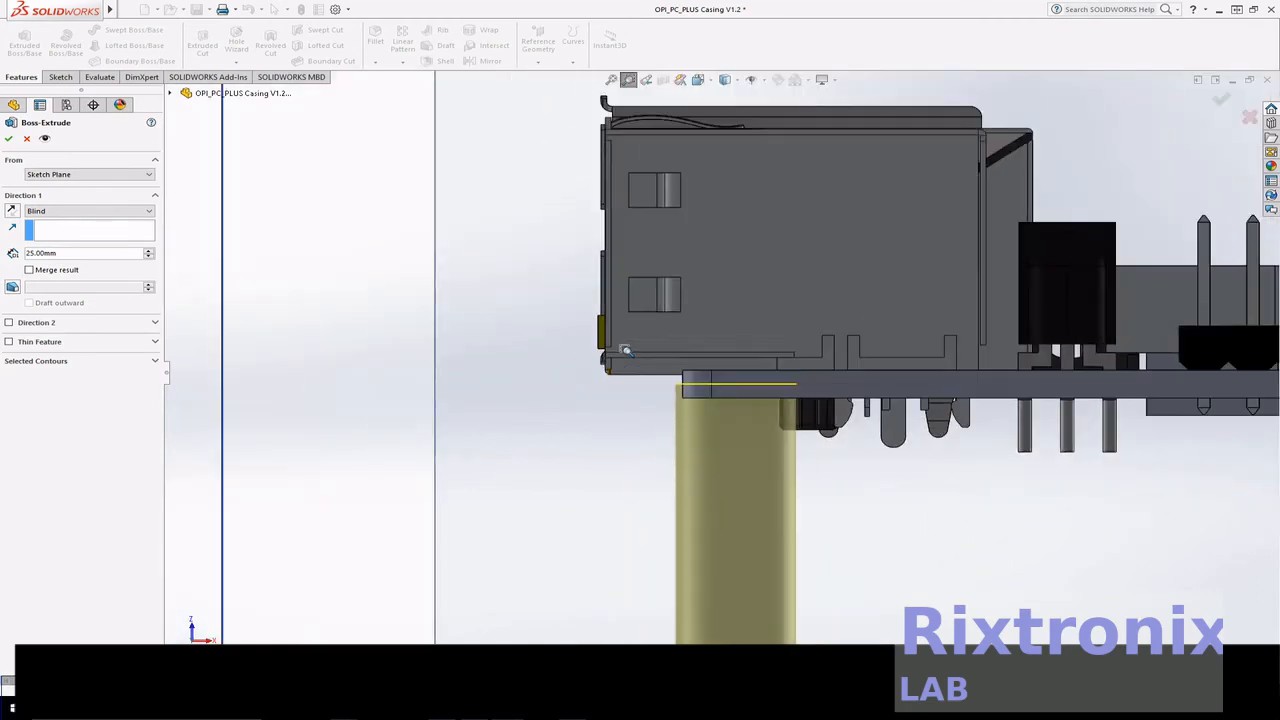
- Try extrusion depths of 23 mm and 24 mm for the standoffs under the board
right_click(28, 254)
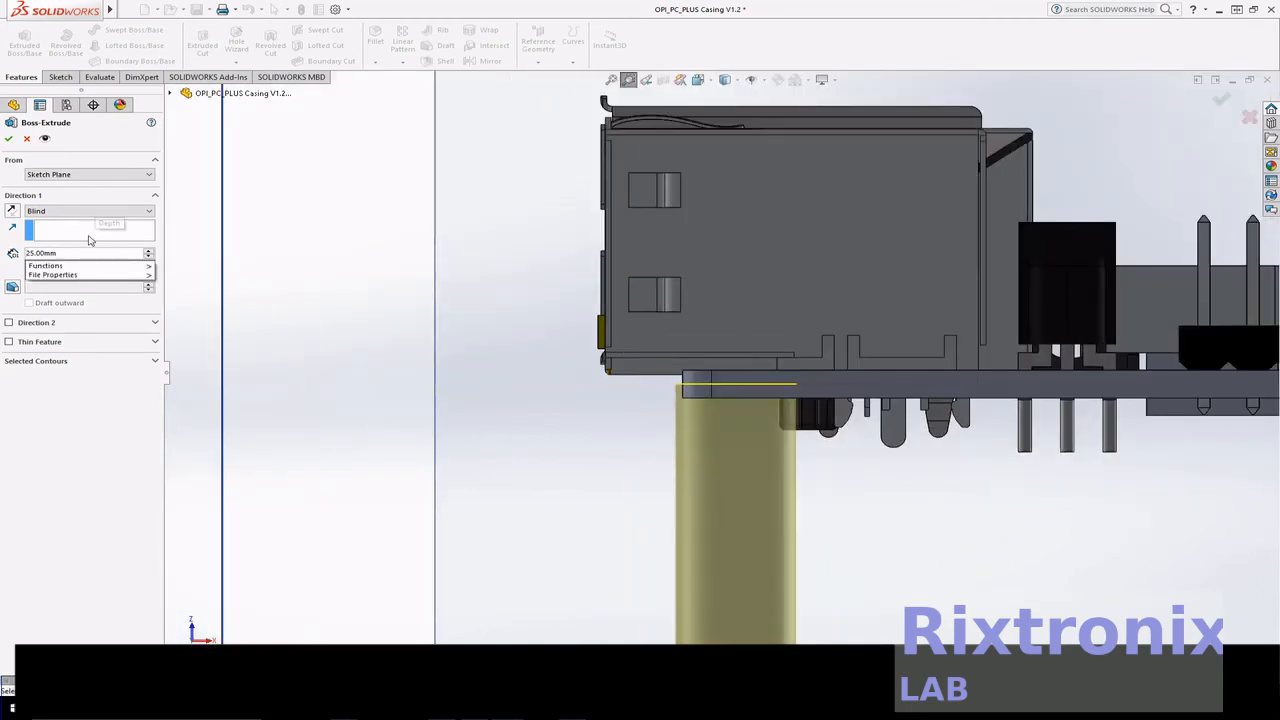
key("Delete")
type("3")
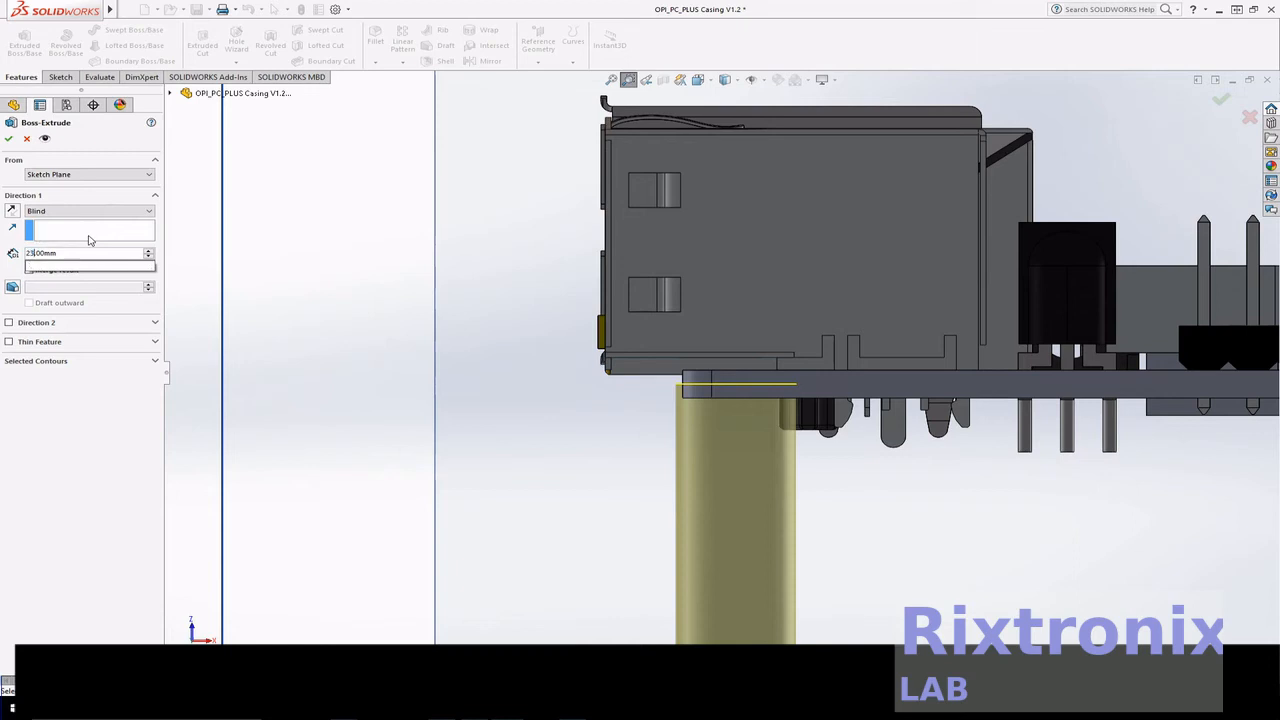
key("Return")
key("Left")
key("Right")
type("4")
key("Return")
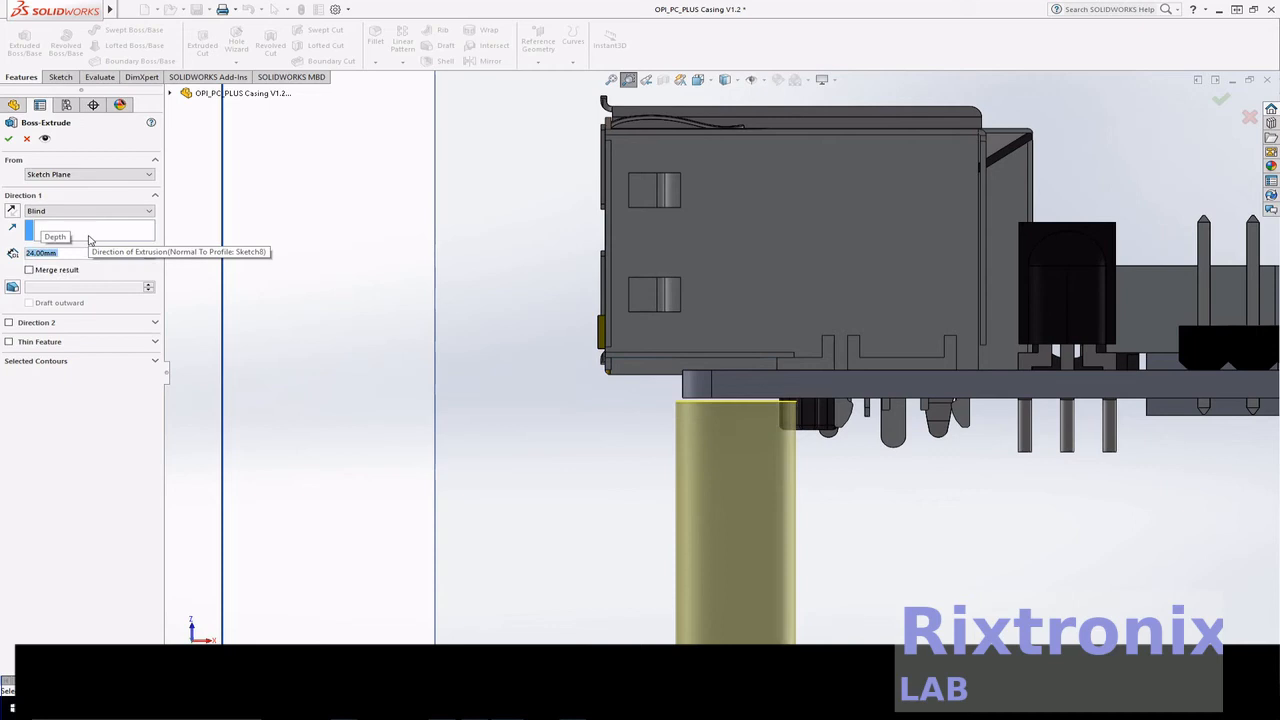
- Set the standoffs' extrusion depth to 24.5 mm
key("Left")
key("Right")
key("Right")
key("Right")
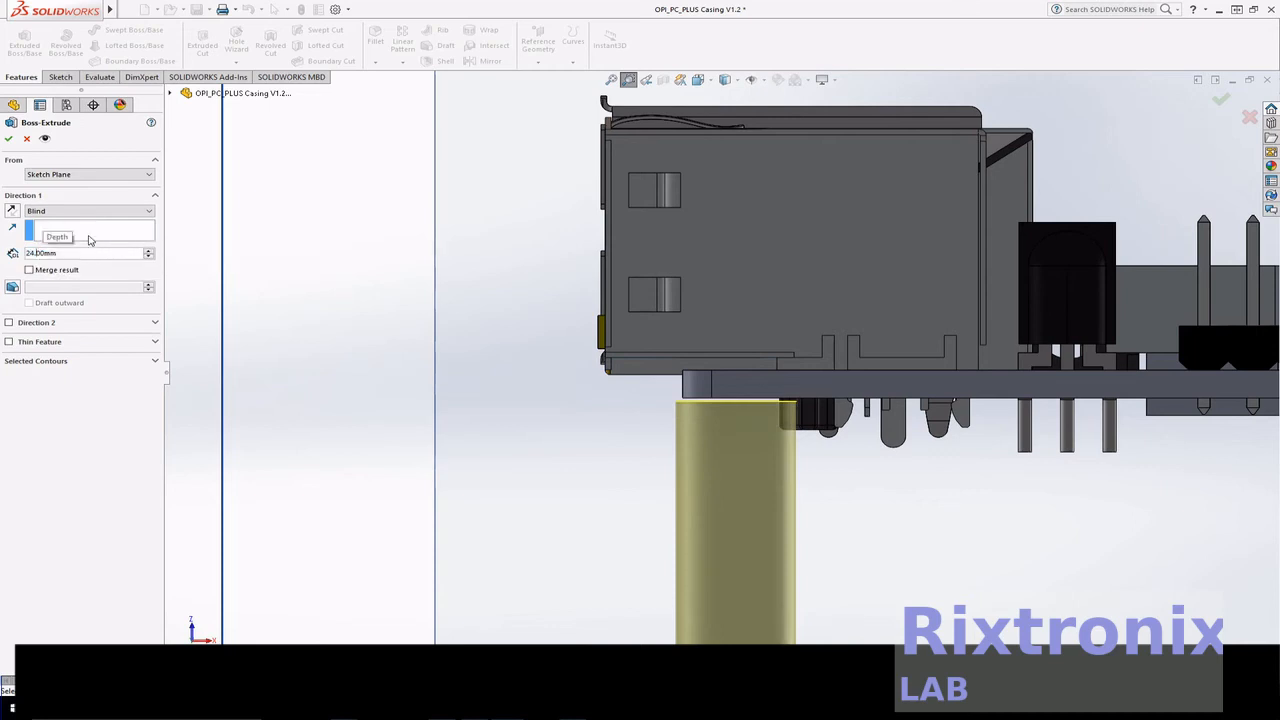
key("shift+Right")
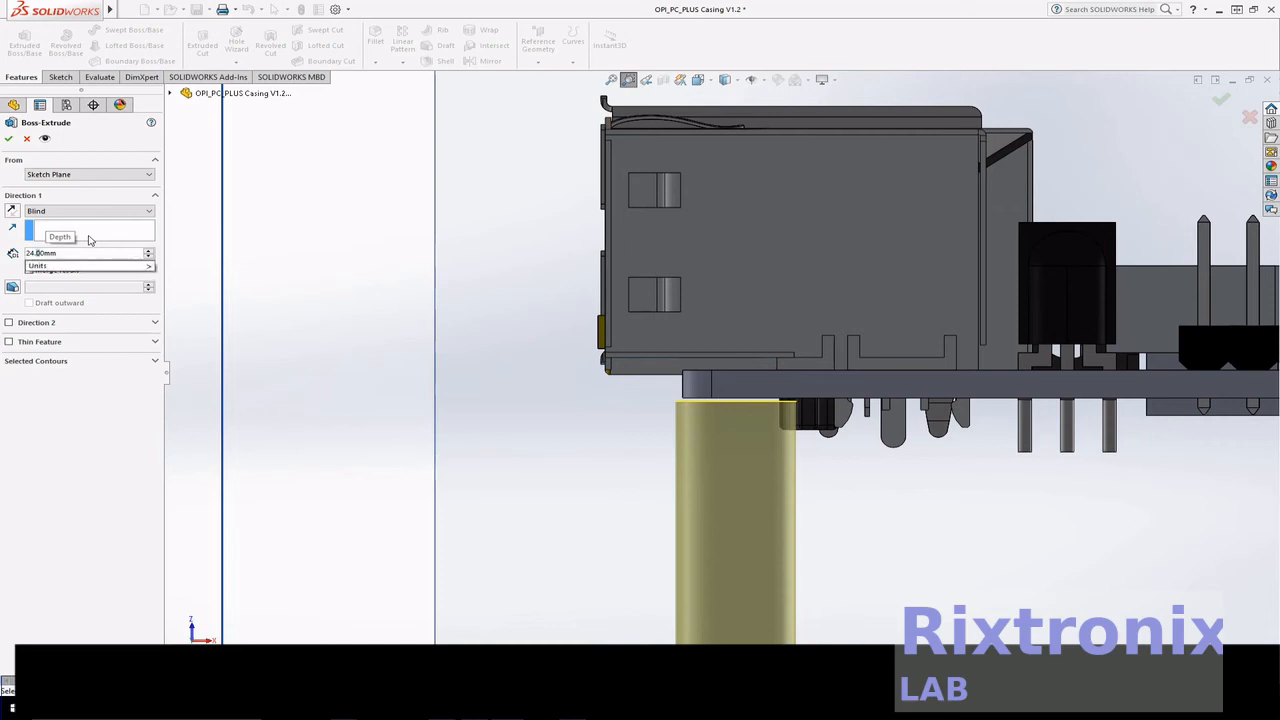
type("5")
key("Return")
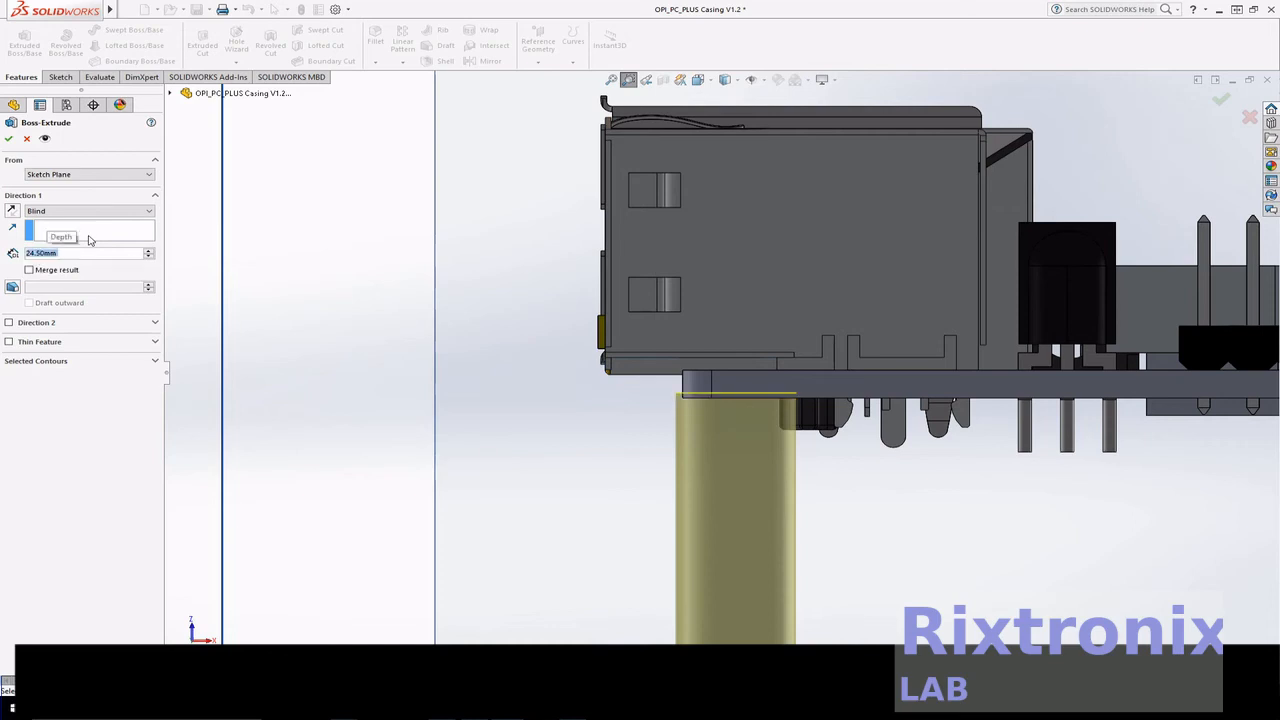
- Reduce the standoffs' extrusion depth to 24.3 mm
key("Left")
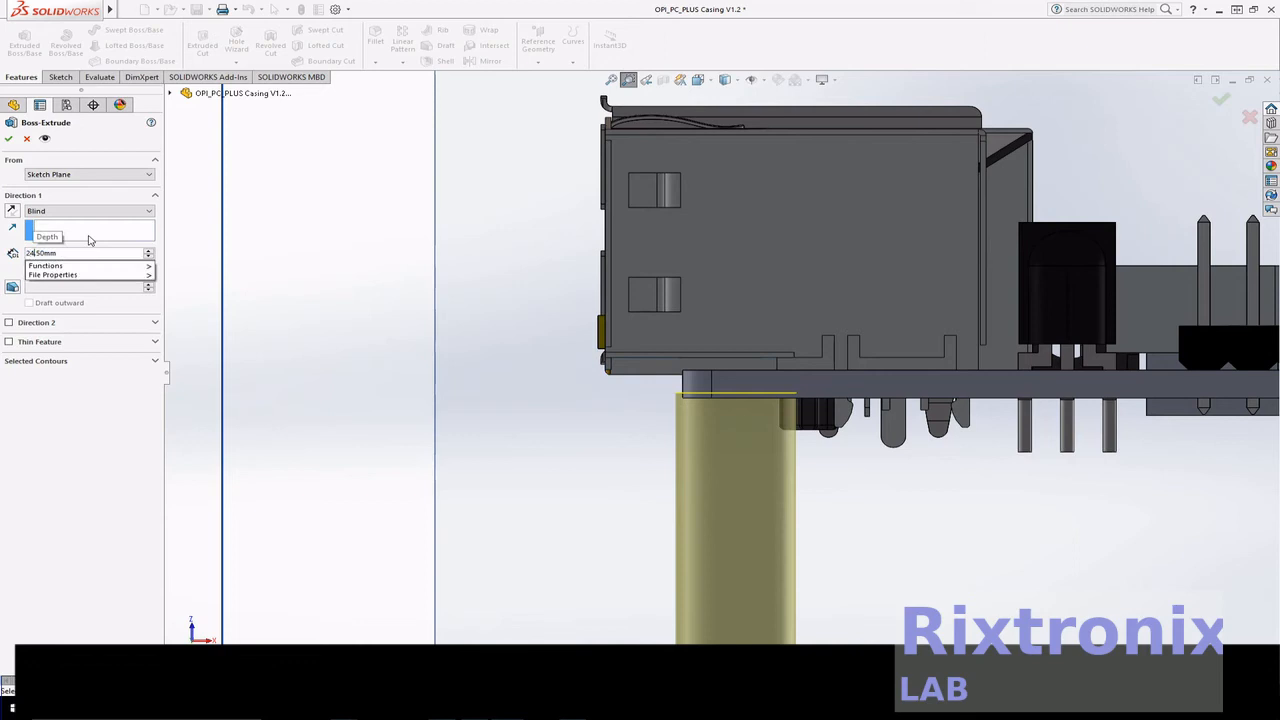
key("Right")
key("Right")
key("Right")
key("Right")
key("BackSpace")
type("3")
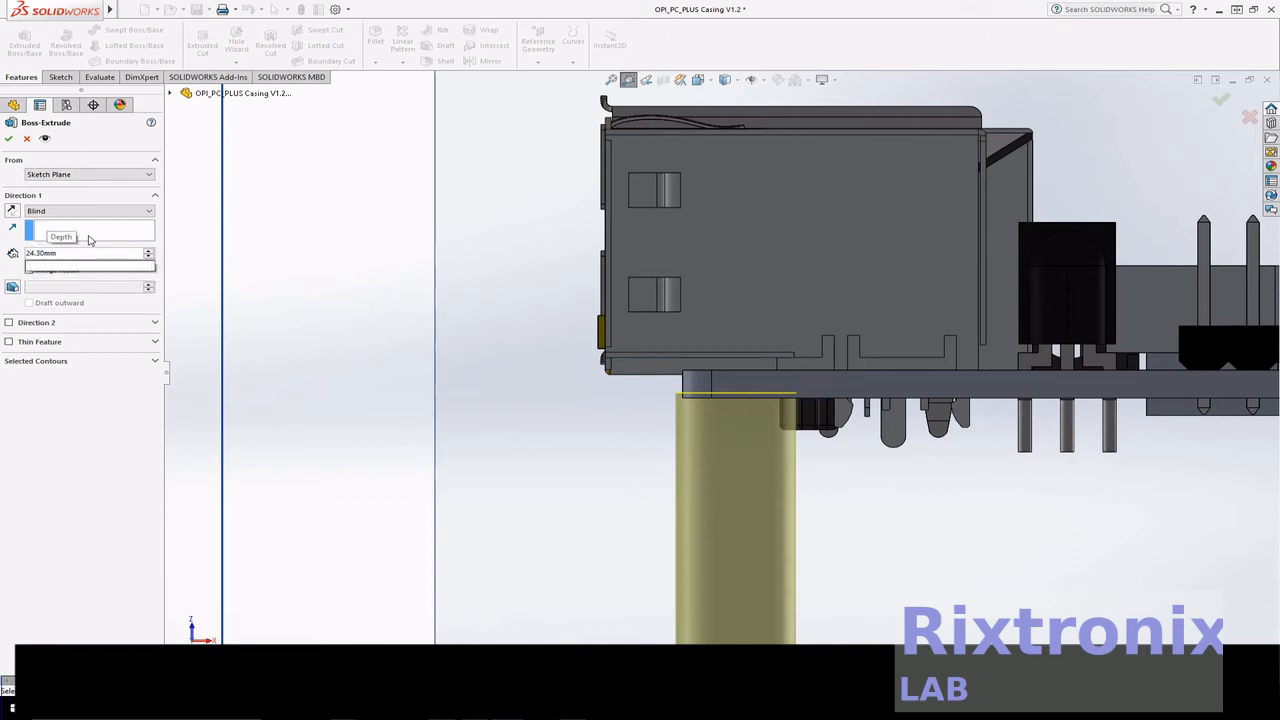
key("Return")
- Set the standoffs' extrusion depth to 24.2 mm, copy the depth value, and create the extrusion
key("Left")
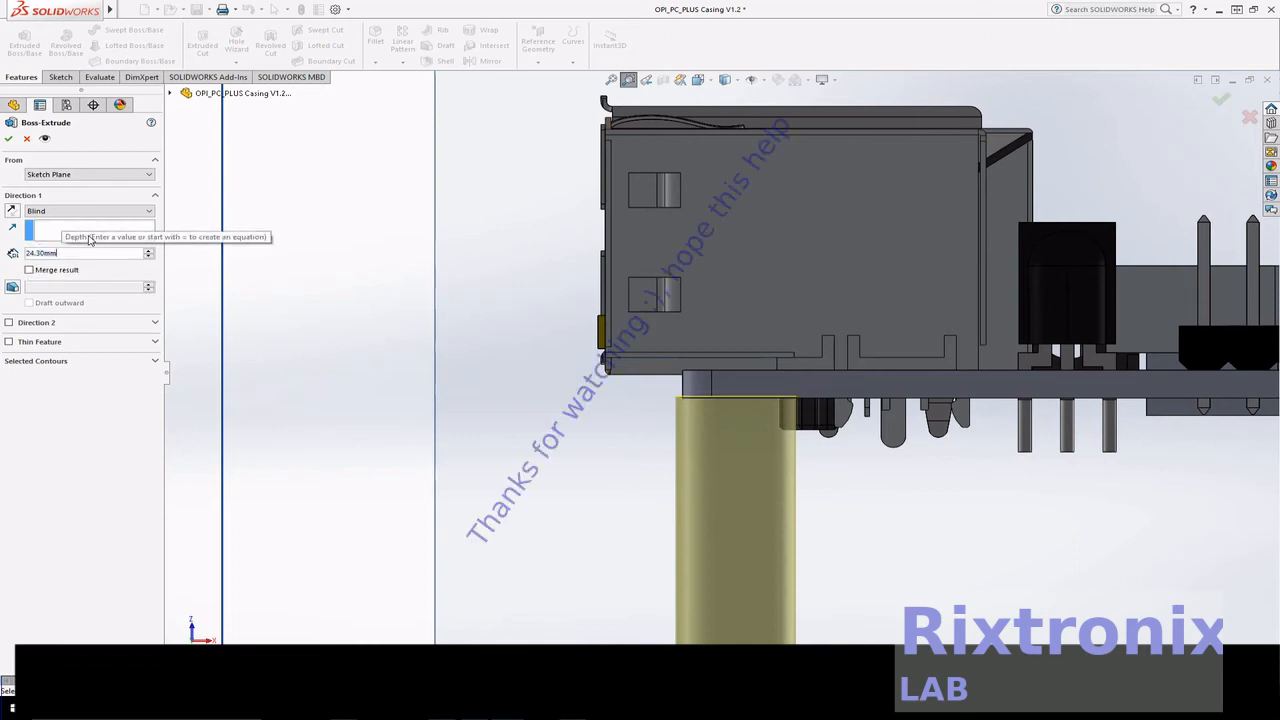
key("Left")
key("Left")
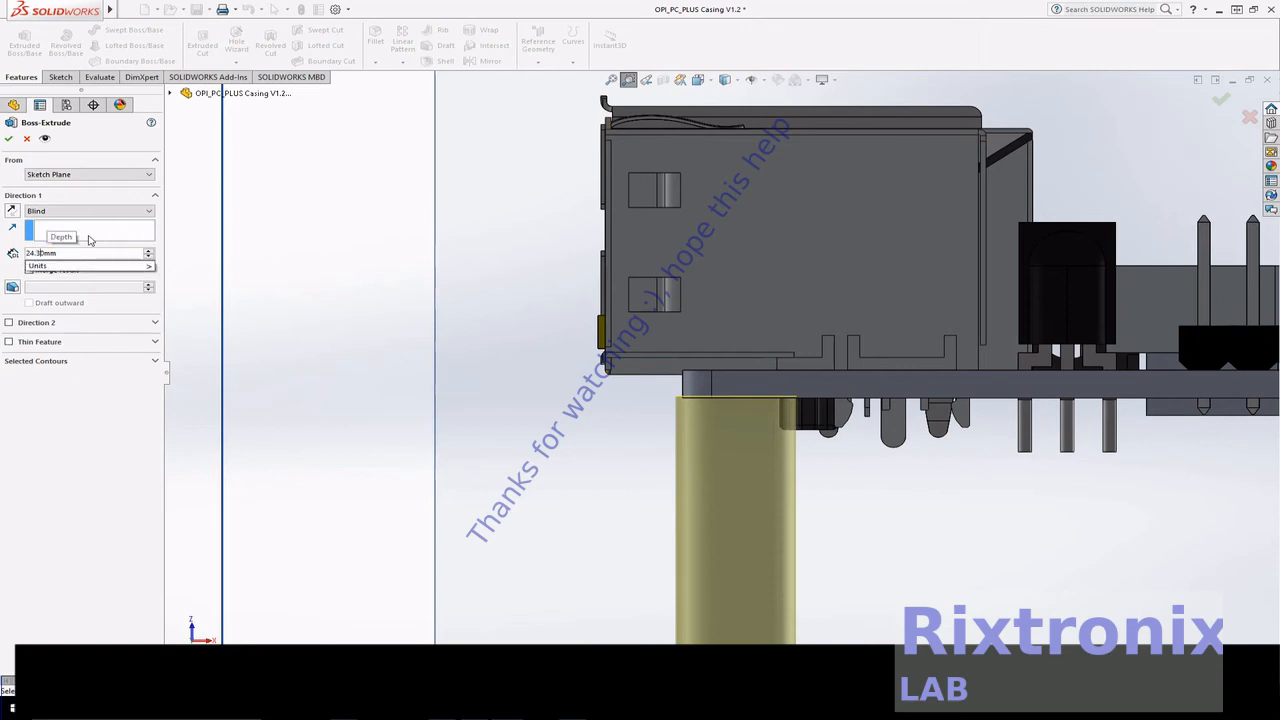
key("shift+Left")
key("Return")
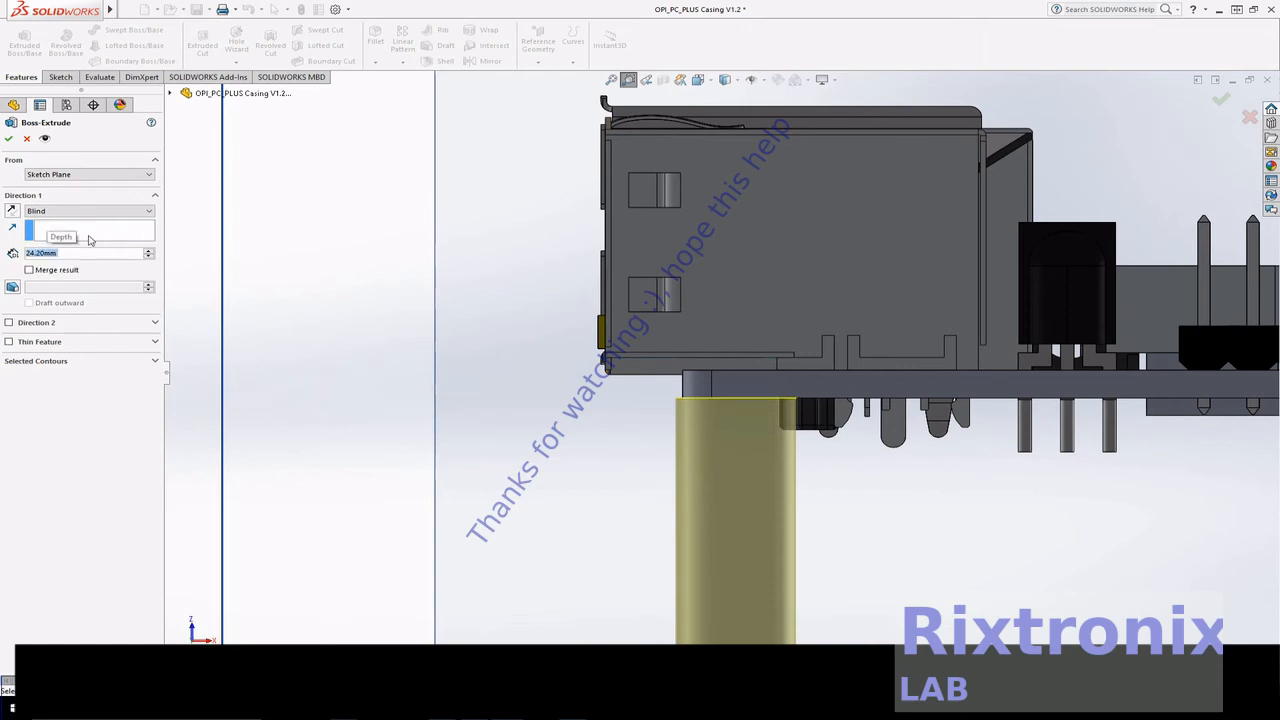
left_click(83, 256)
key("ctrl+a")
key("ctrl+c")
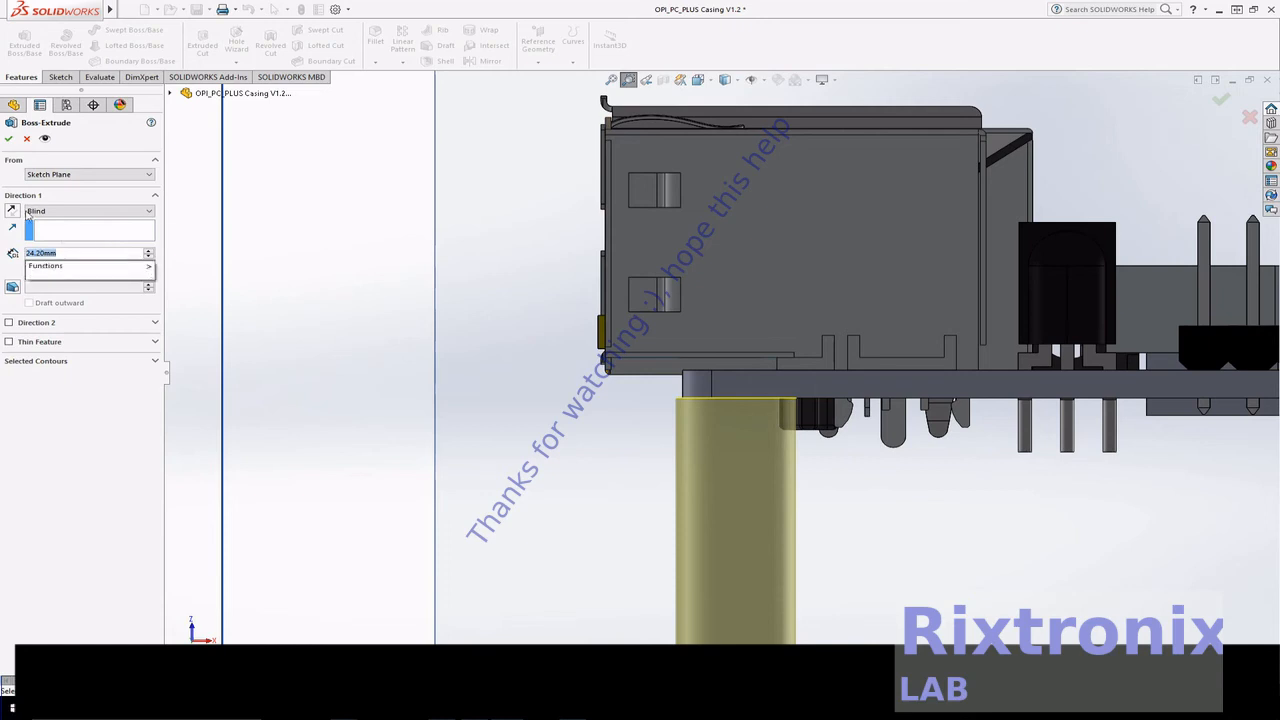
left_click(8, 141)
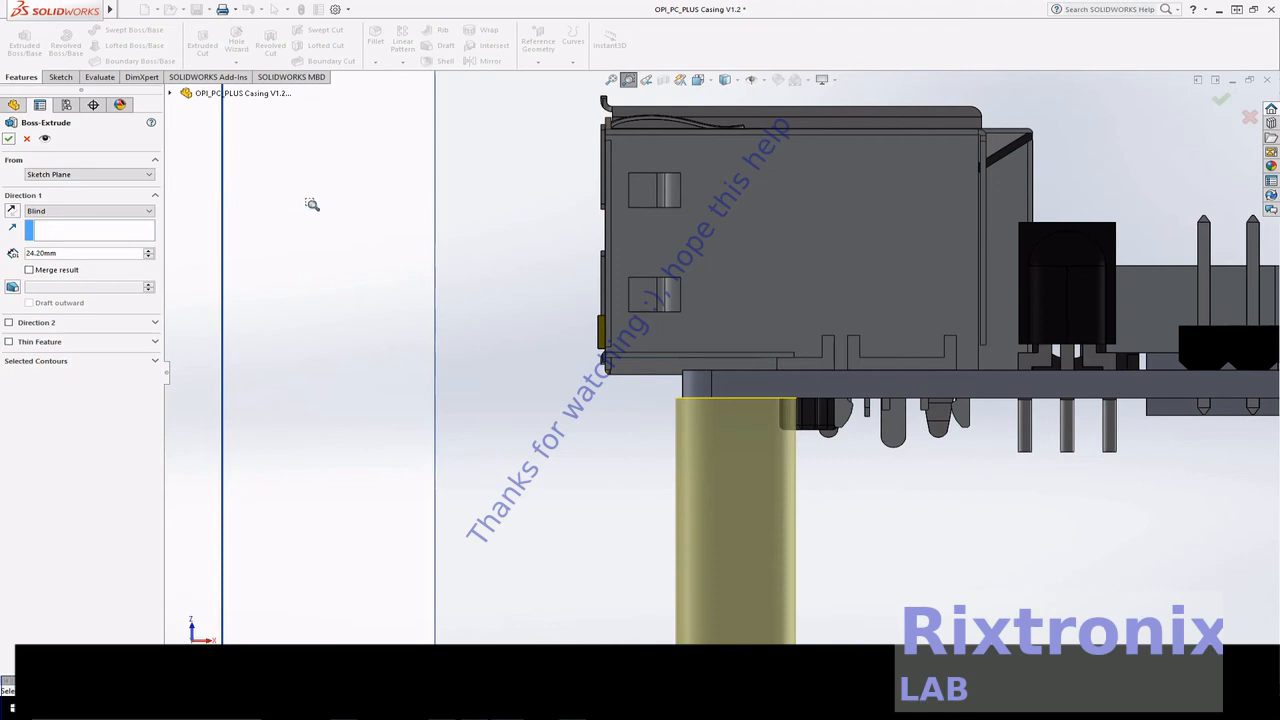
left_click(8, 138)
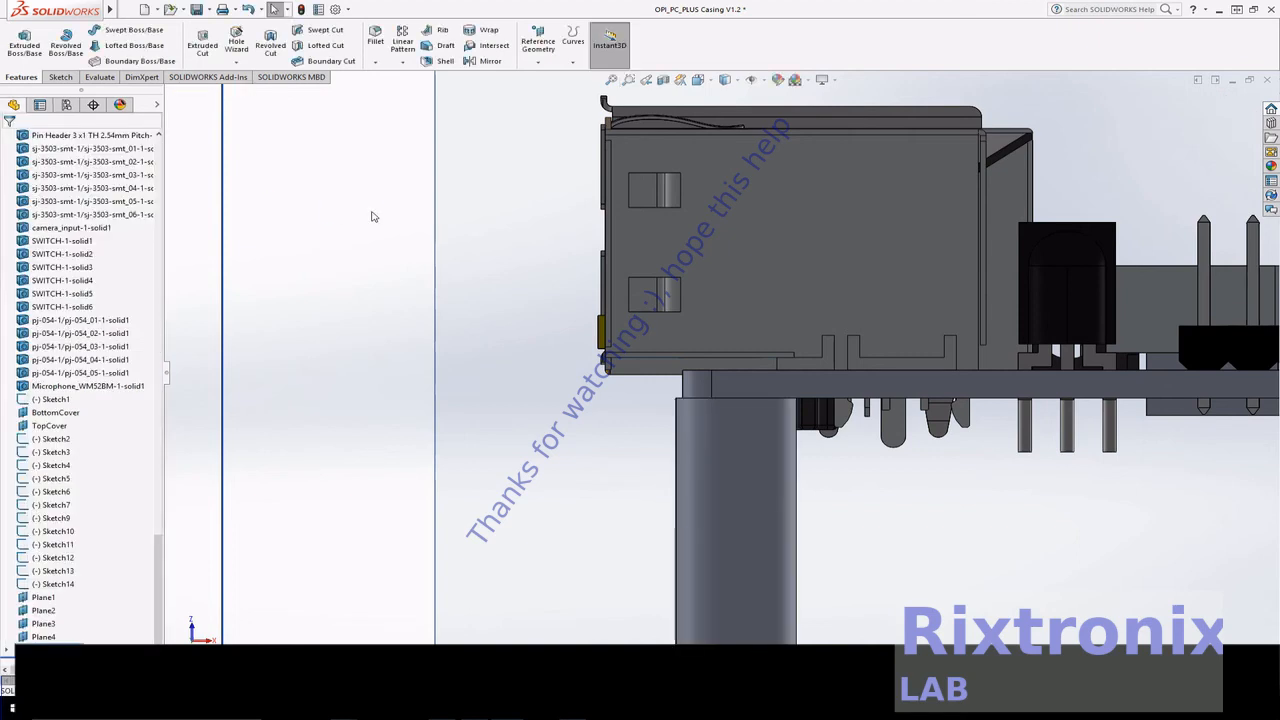
- Cut-extrude Sketch9 through the standoffs to a blind depth of 24.2 mm, with the direction reversed towards the board
scroll(380, 277, "down", 2)
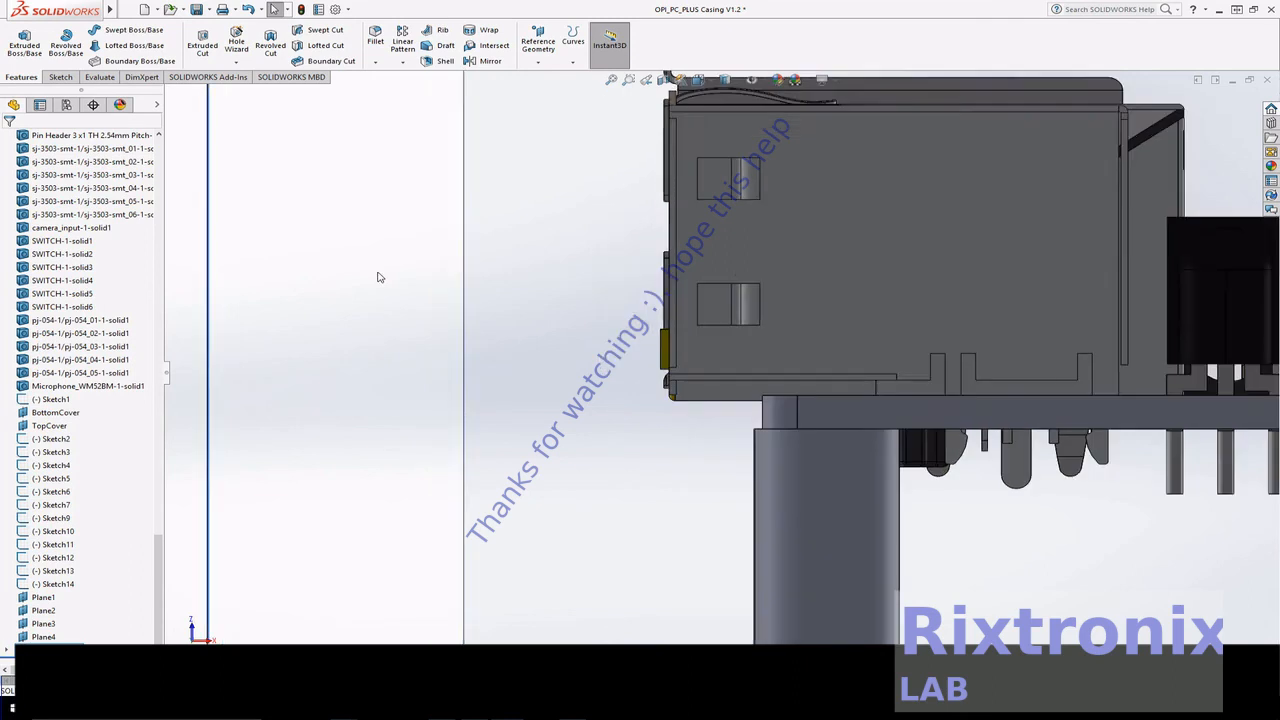
scroll(380, 277, "up", 5)
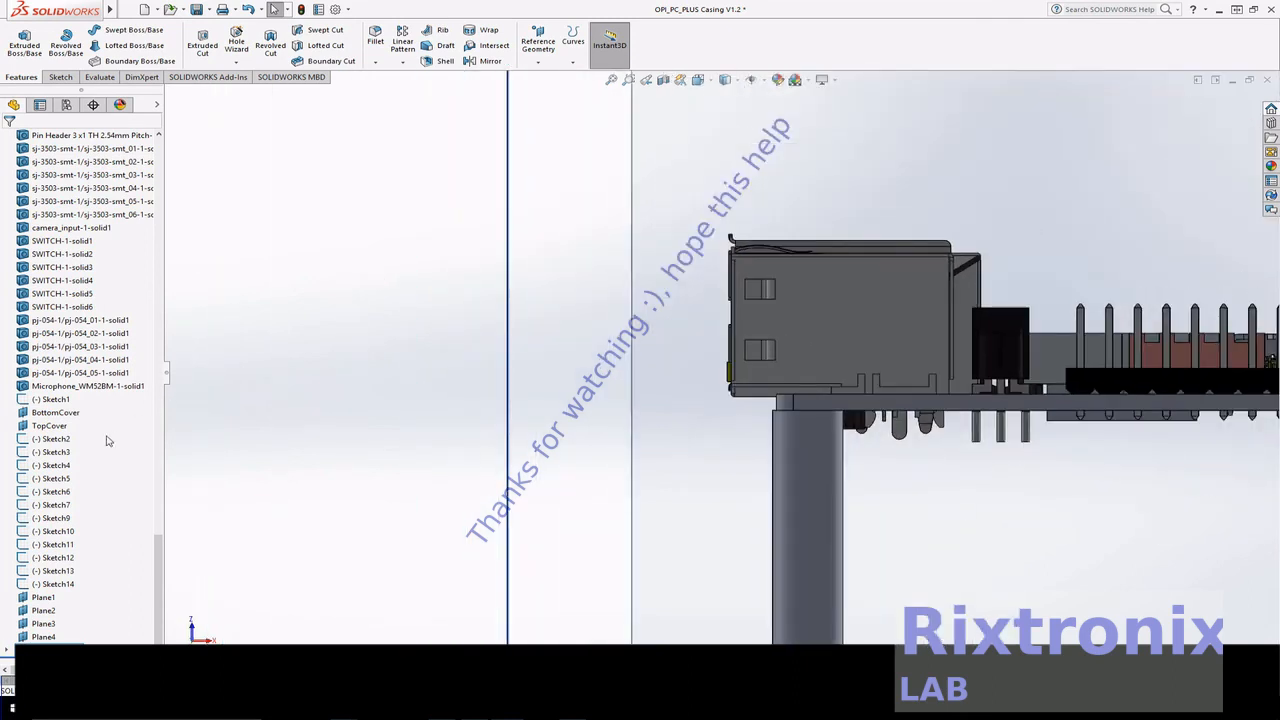
scroll(394, 451, "up", 2)
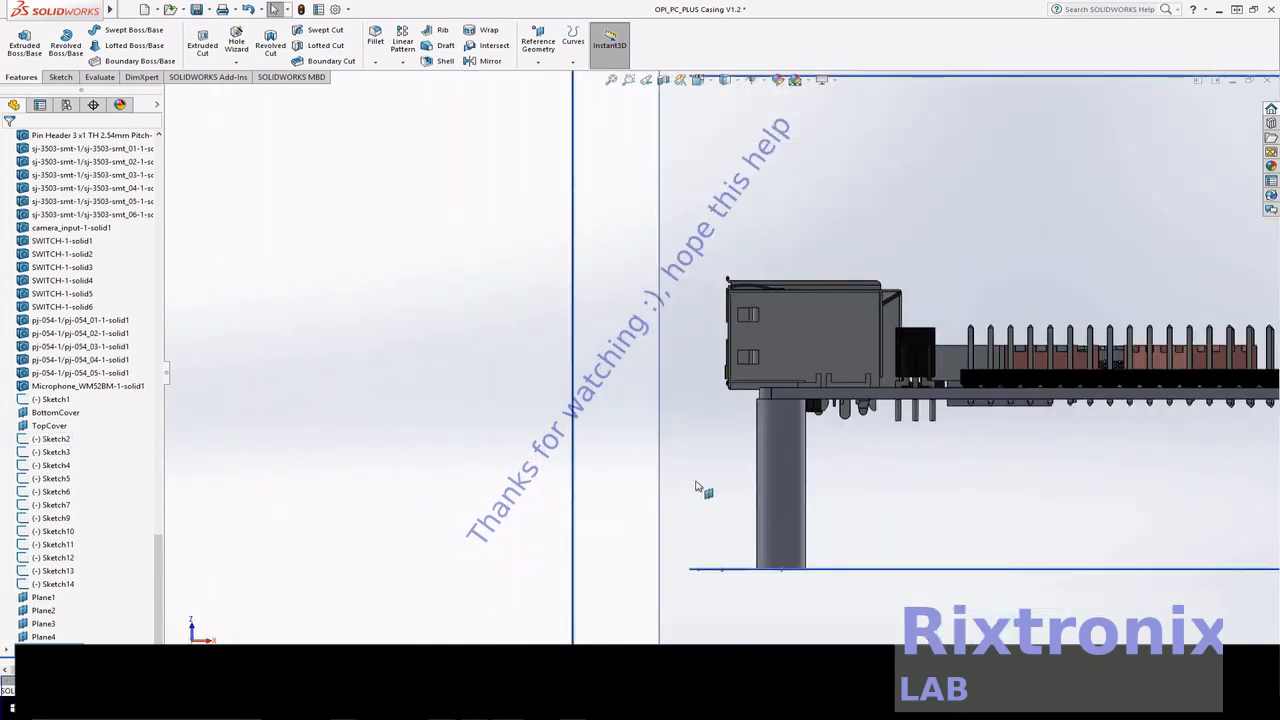
left_click(58, 518)
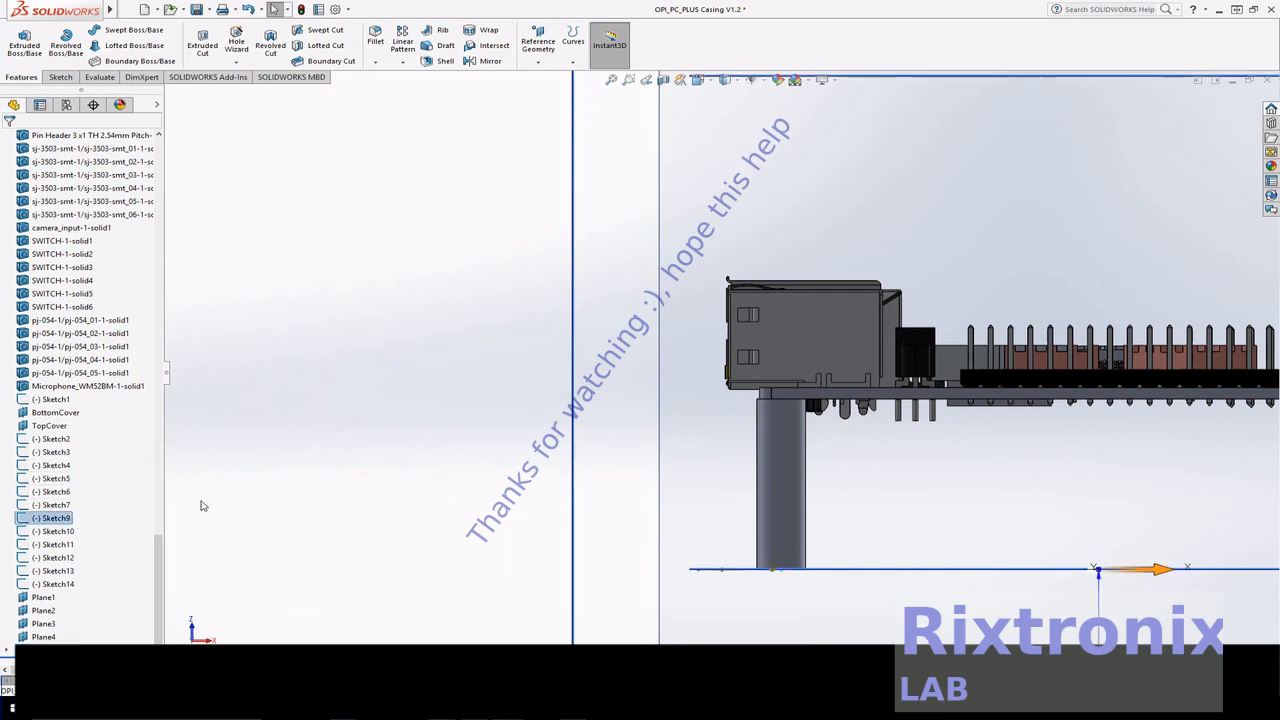
right_click(343, 428)
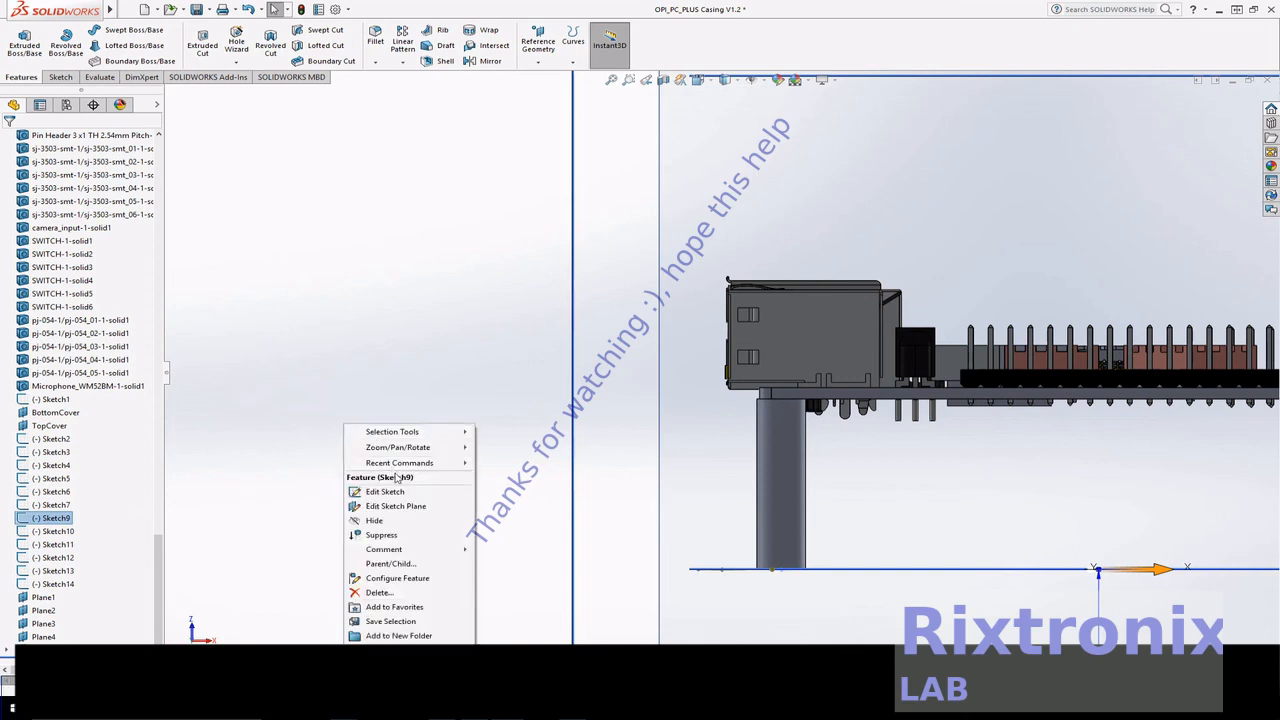
mouse_move(420, 448)
left_click(514, 504)
left_click_drag(505, 440, 483, 456)
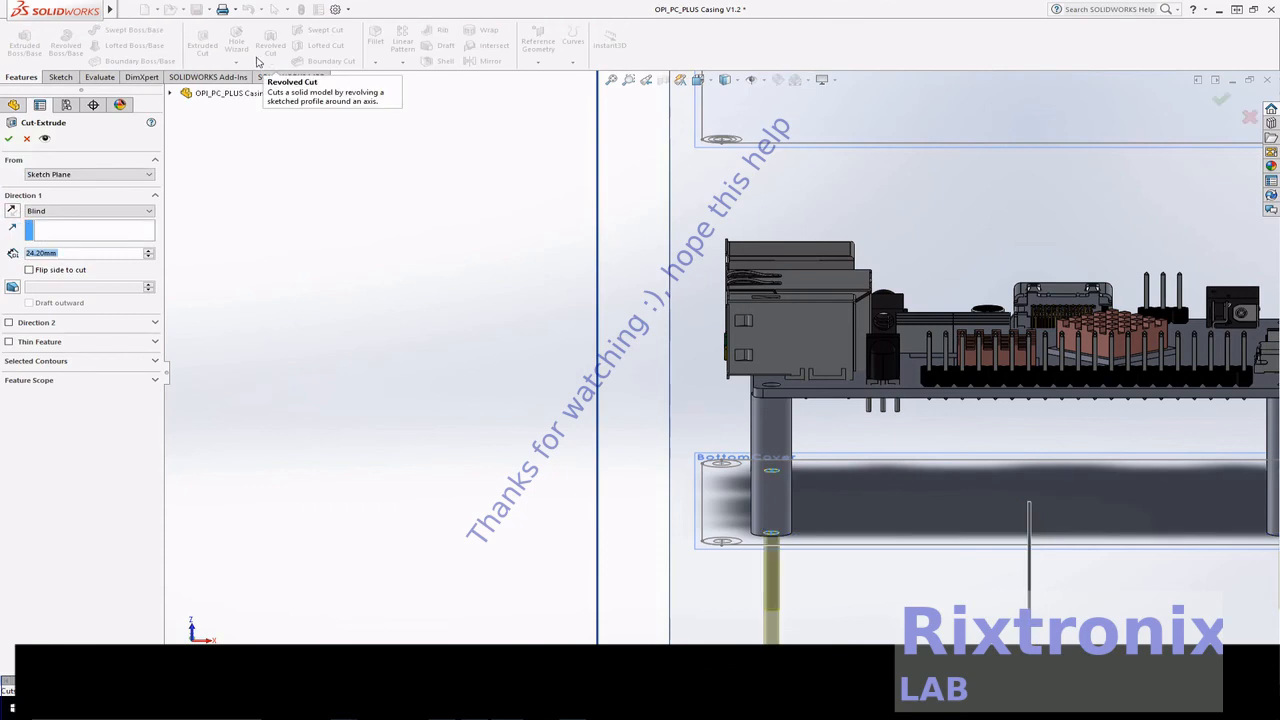
left_click(12, 210)
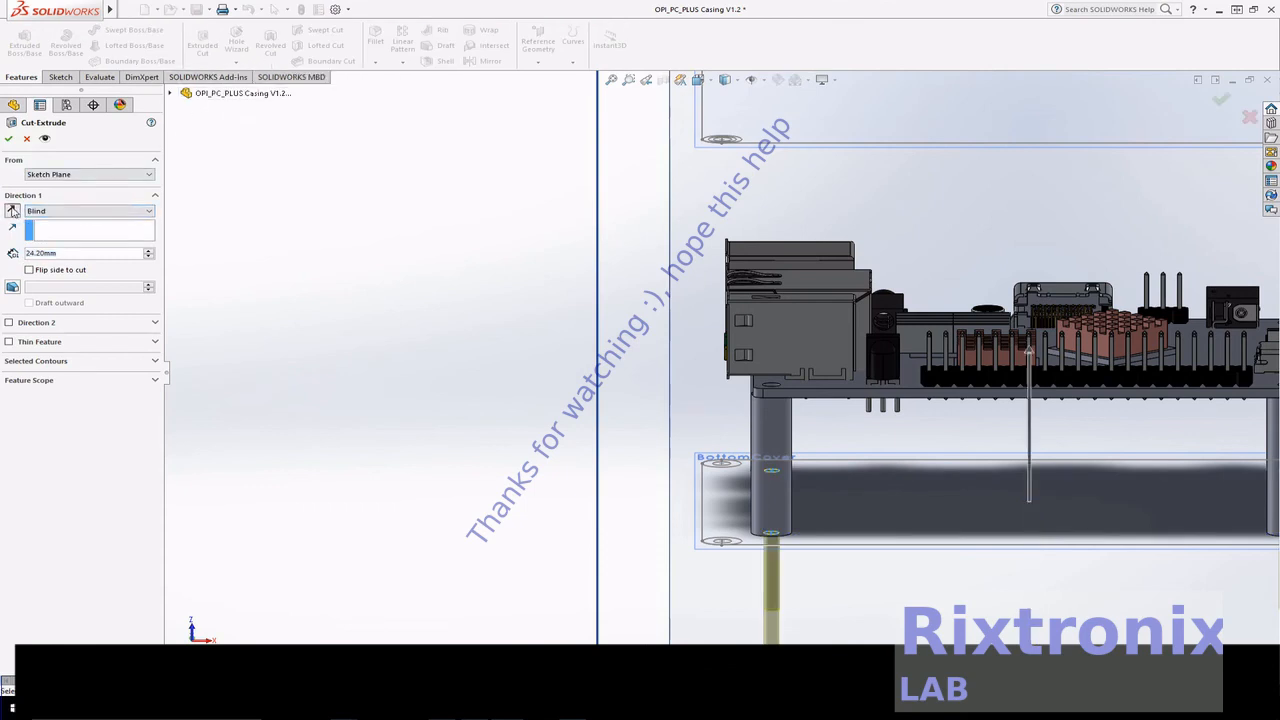
left_click(9, 139)
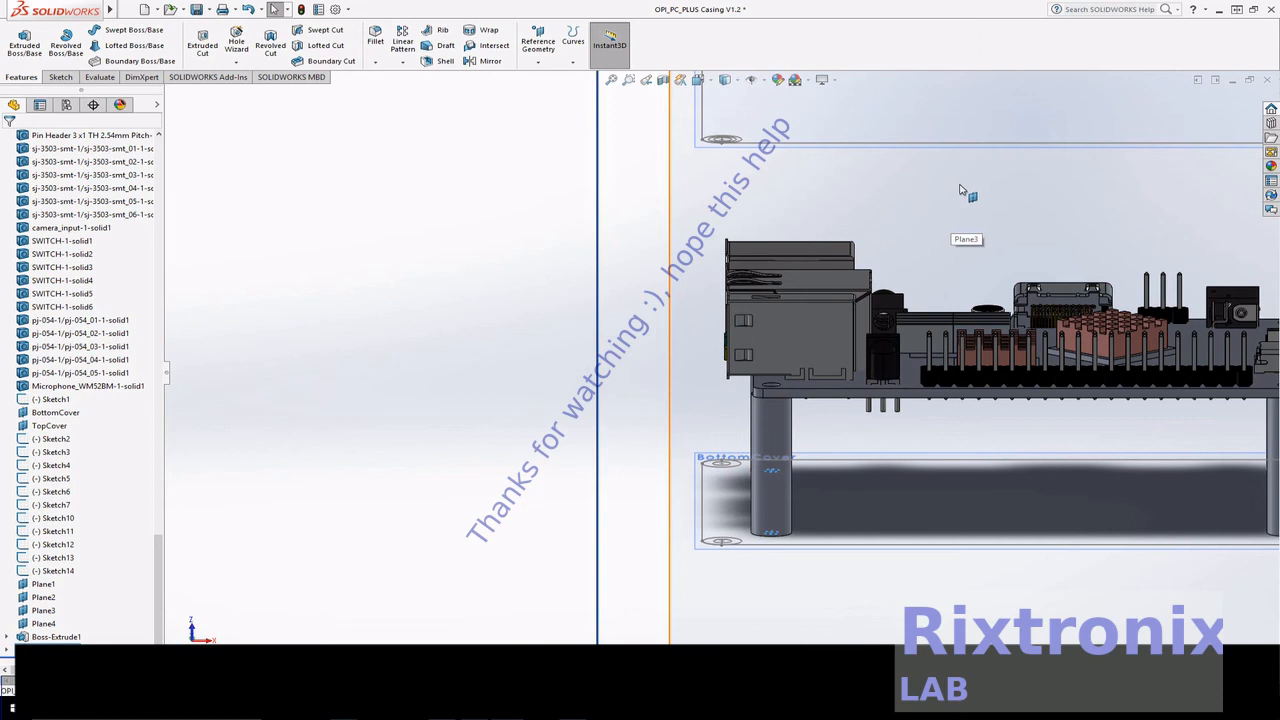
- Examine the drilled standoffs beneath the circuit board from an oblique underside angle
right_click(960, 190)
mouse_move(1040, 209)
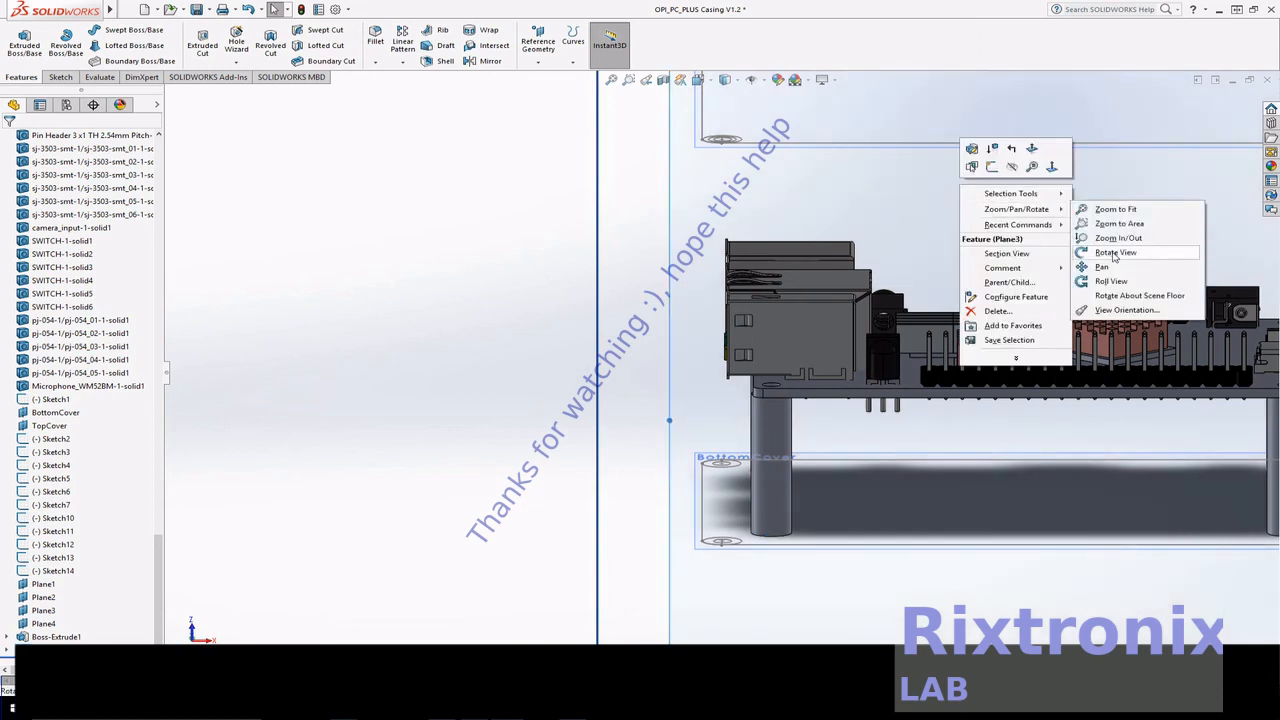
left_click(1115, 254)
left_click_drag(1076, 269, 831, 500)
left_click_drag(866, 416, 875, 381)
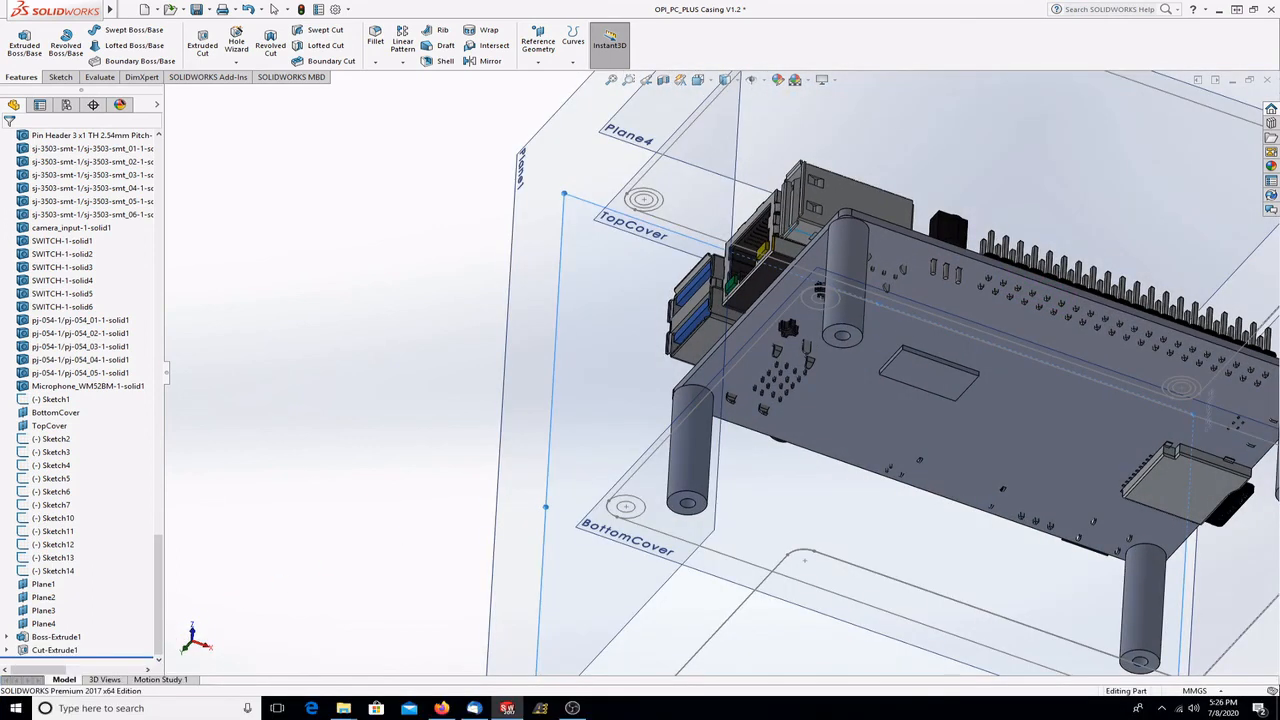